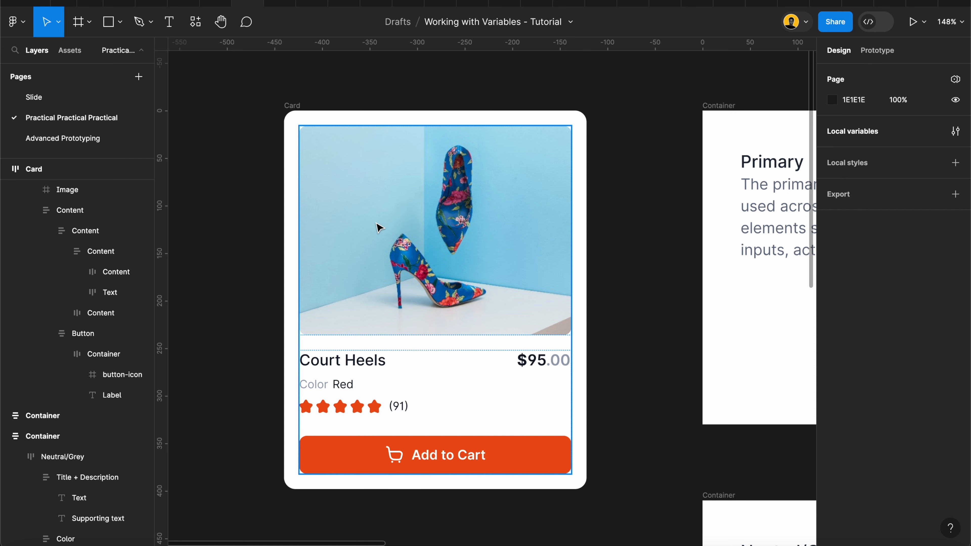
- Review the Card frame's design properties and the variables in the Tokens collection
left_click(289, 104)
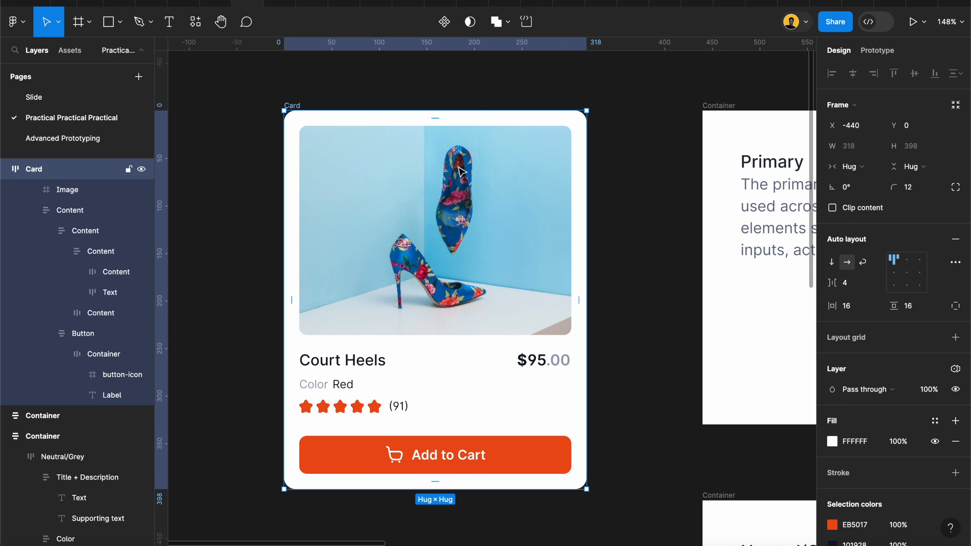
scroll(886, 434, "down", 3)
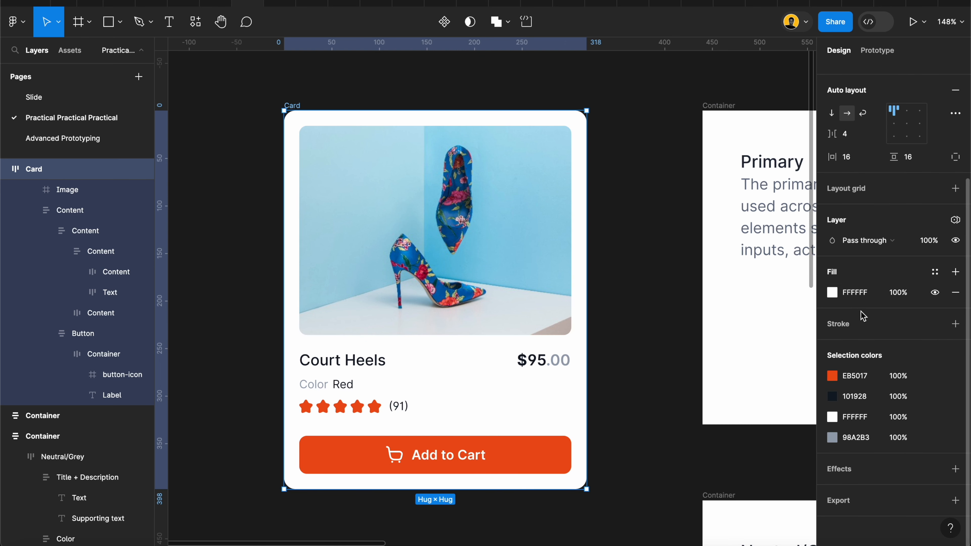
scroll(909, 255, "up", 3)
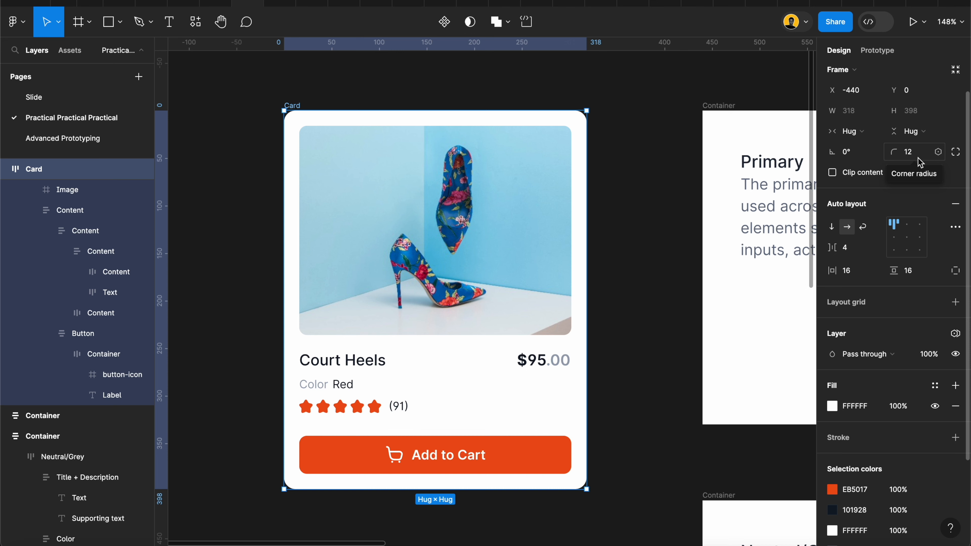
left_click(651, 116)
left_click(952, 133)
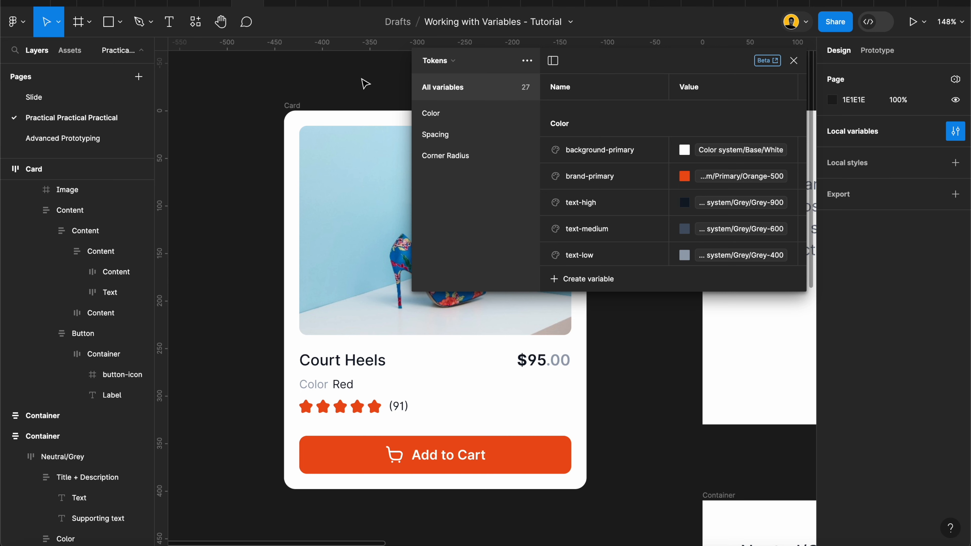
left_click(793, 60)
- Apply the background-primary color token to the Card frame's fill
left_click(291, 106)
left_click(292, 105)
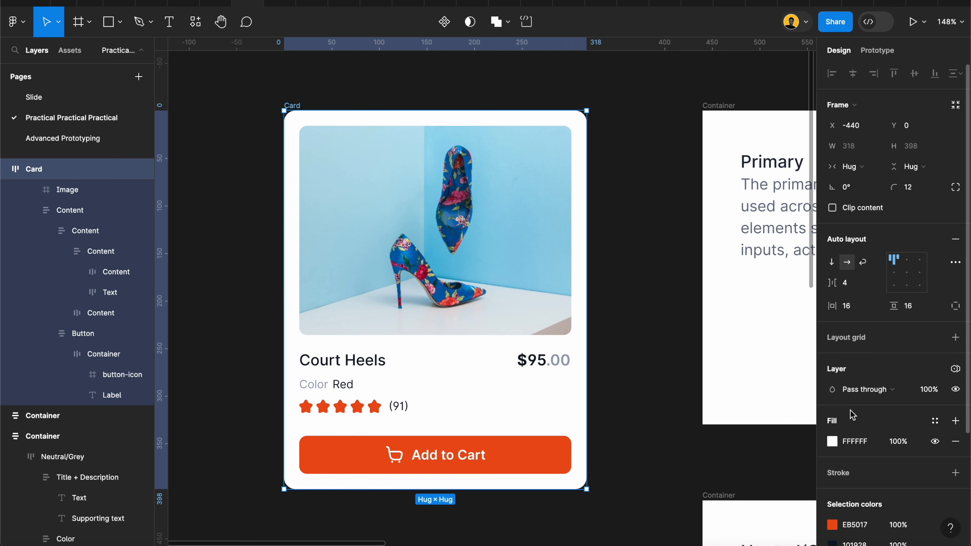
scroll(852, 412, "down", 2)
scroll(852, 413, "down", 3)
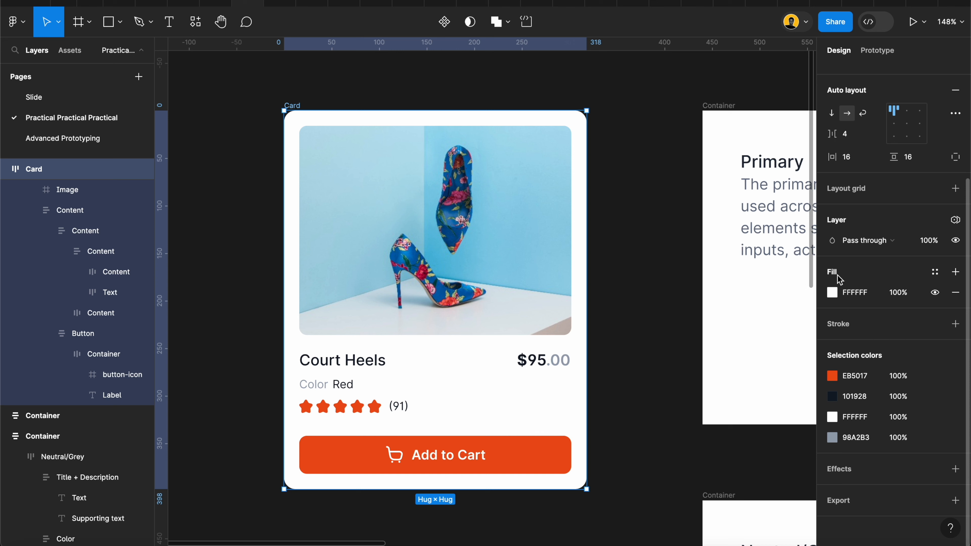
left_click(934, 274)
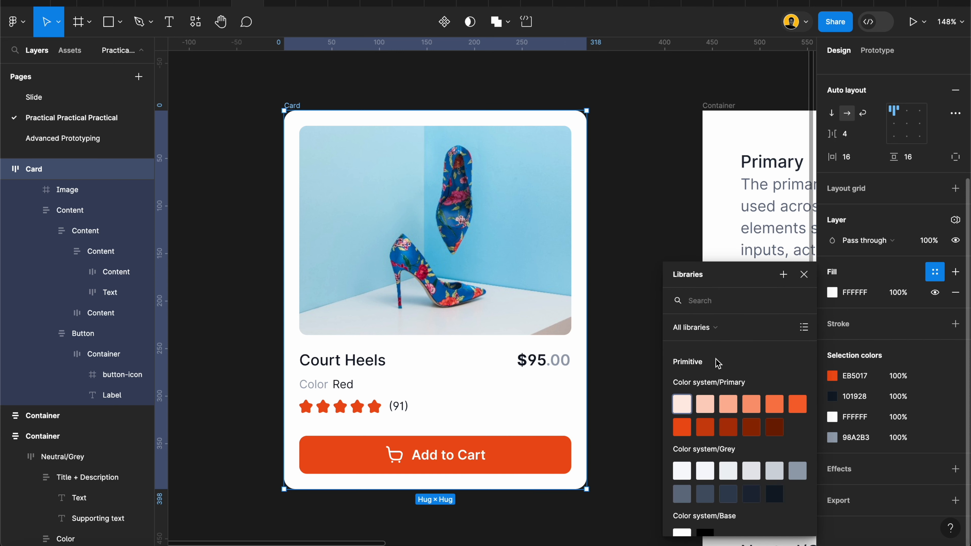
scroll(716, 358, "down", 1)
scroll(716, 359, "up", 1)
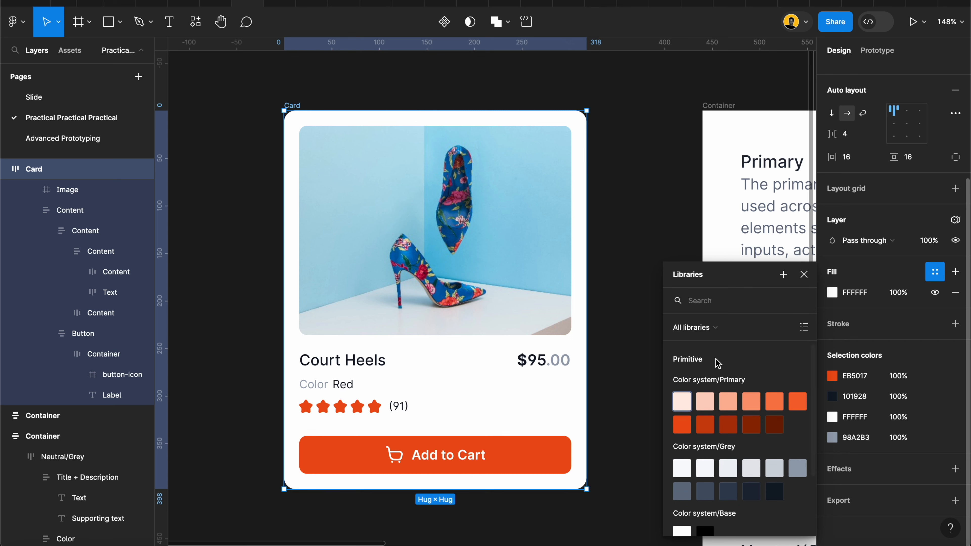
scroll(716, 359, "up", 1)
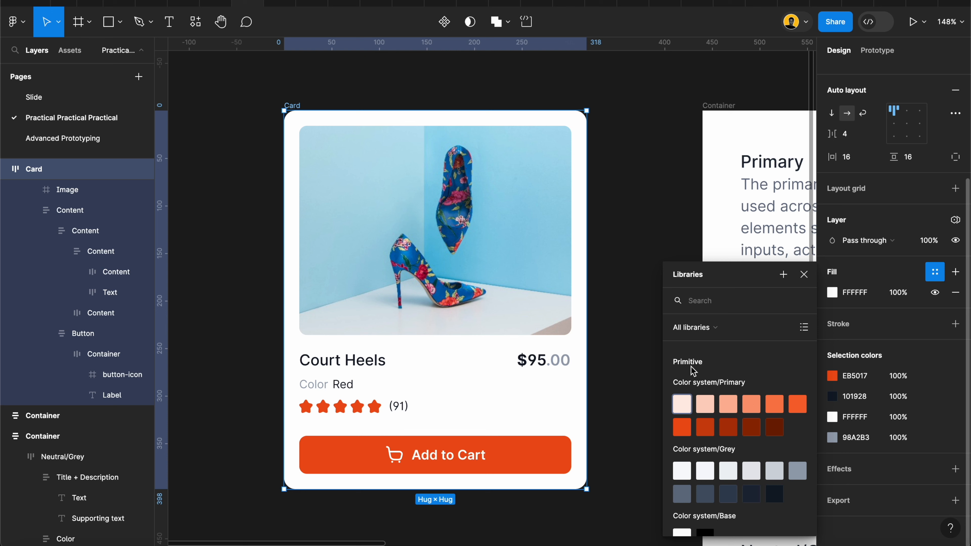
scroll(706, 403, "down", 3)
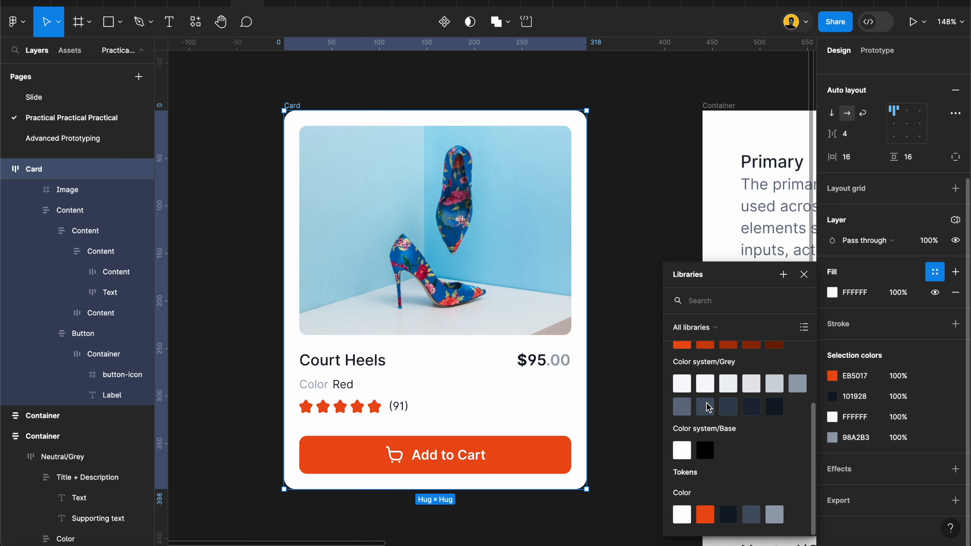
scroll(712, 442, "up", 3)
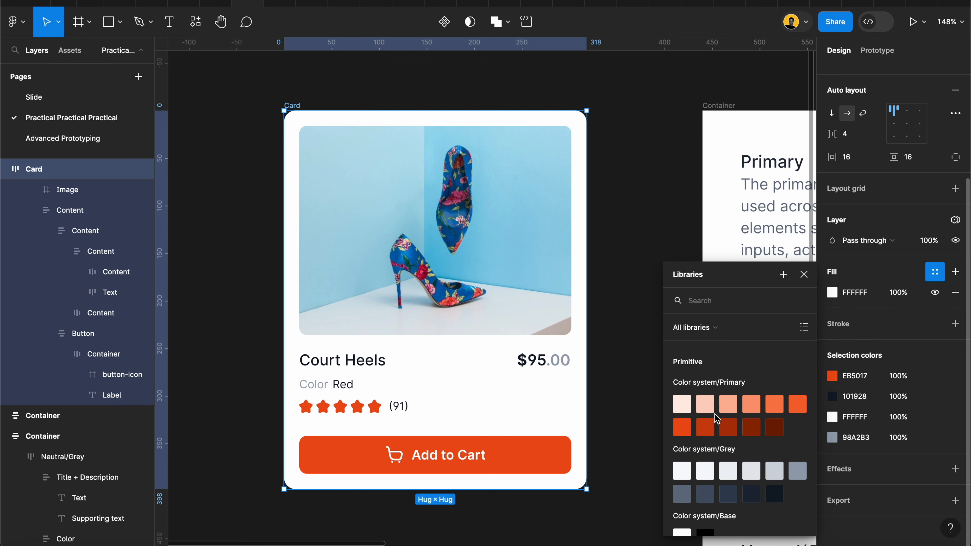
scroll(714, 414, "down", 3)
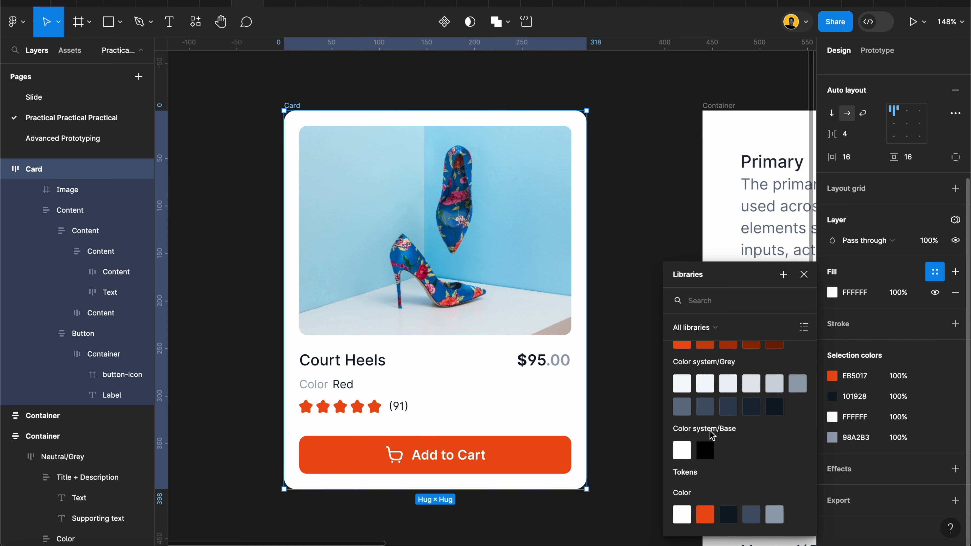
scroll(712, 435, "up", 3)
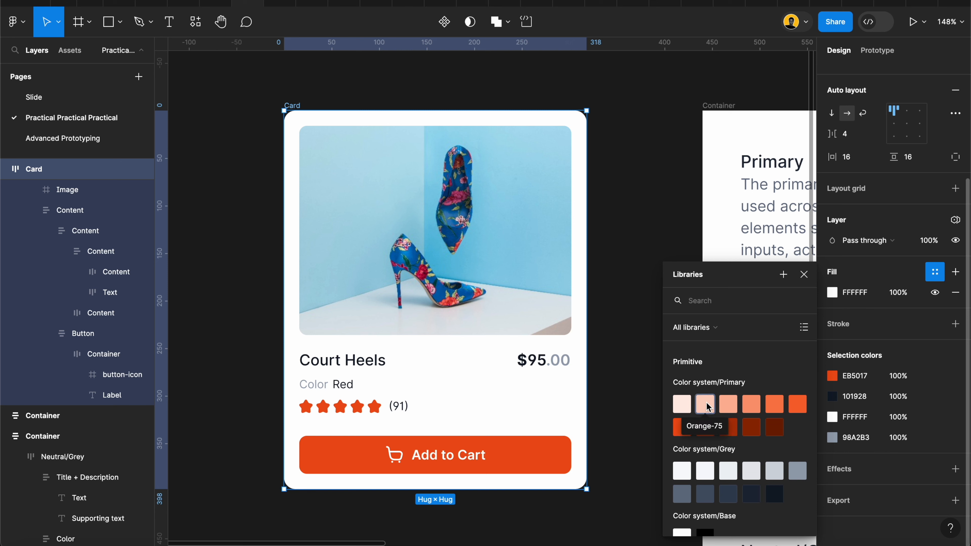
scroll(709, 408, "down", 3)
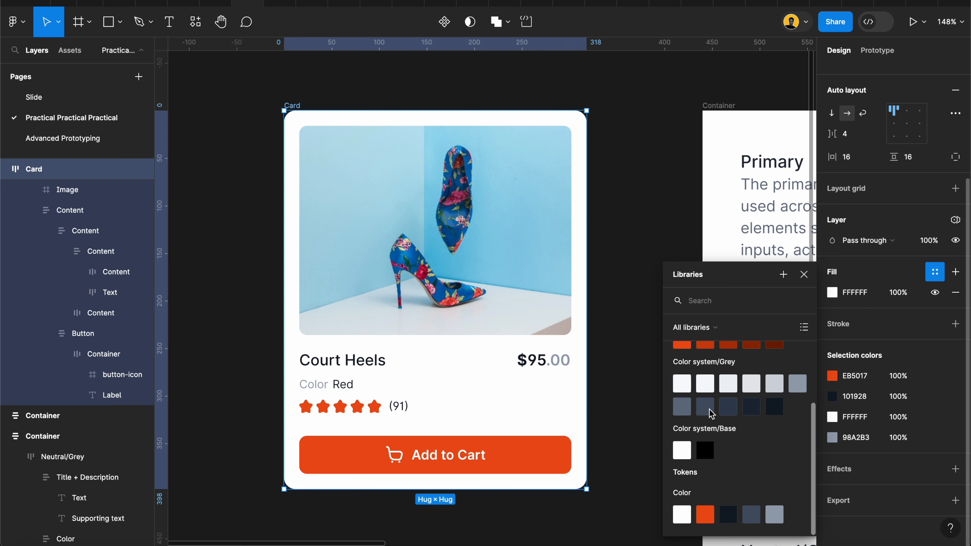
left_click(682, 516)
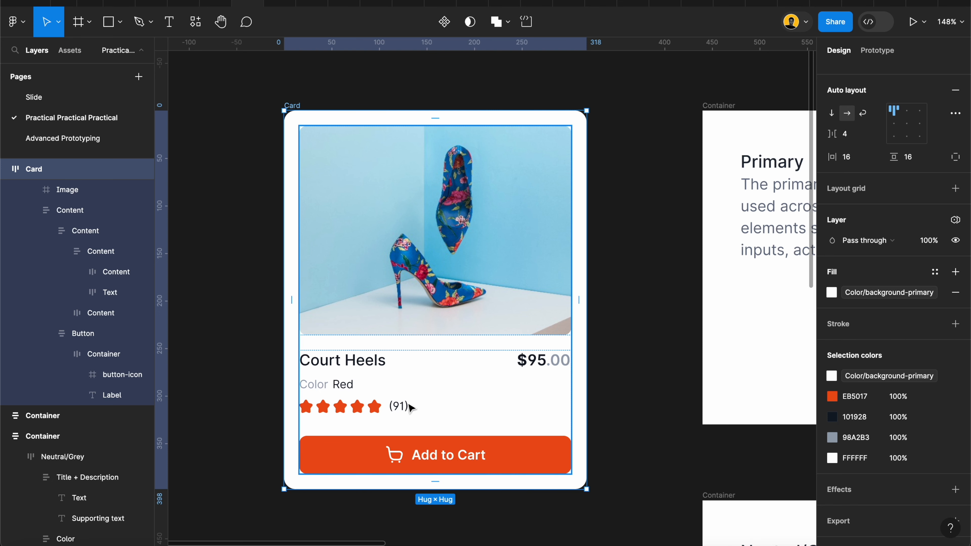
- Link the Card frame's orange EB5017 selection color to the brand-primary token
double_click(392, 458)
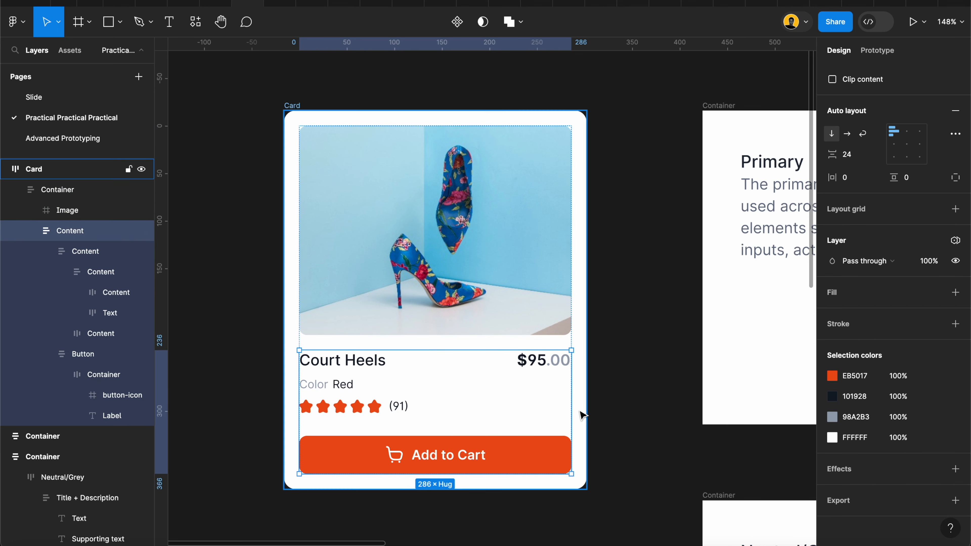
left_click(608, 397)
left_click(289, 110)
left_click(289, 110)
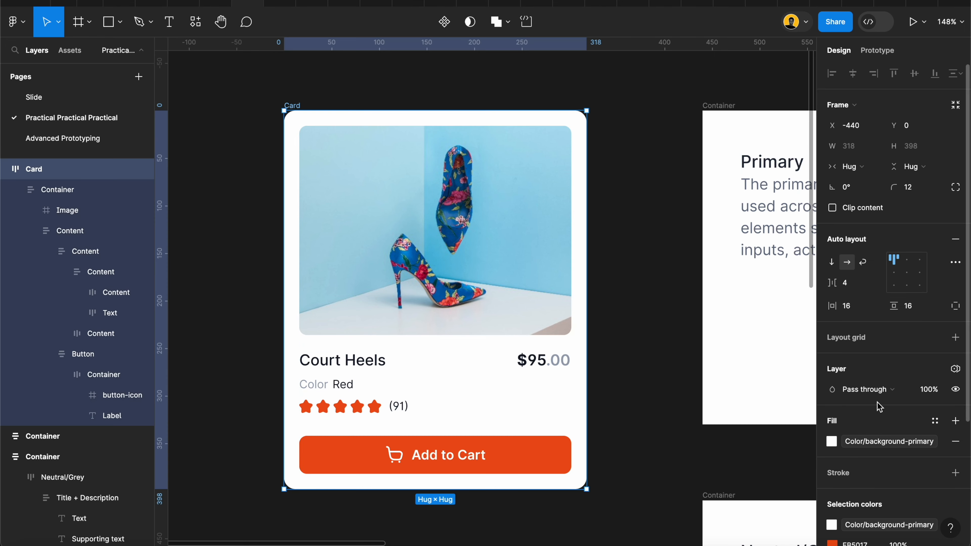
scroll(836, 344, "down", 3)
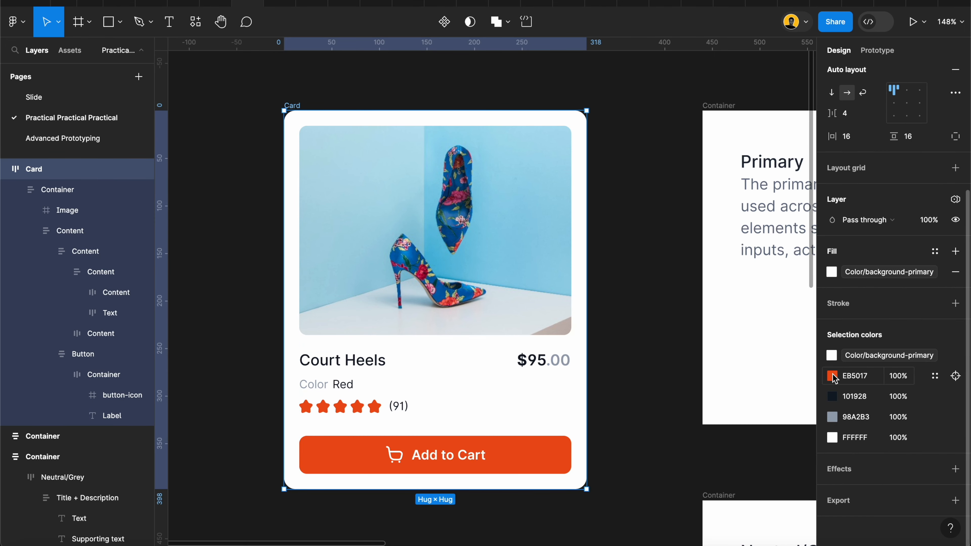
left_click(832, 376)
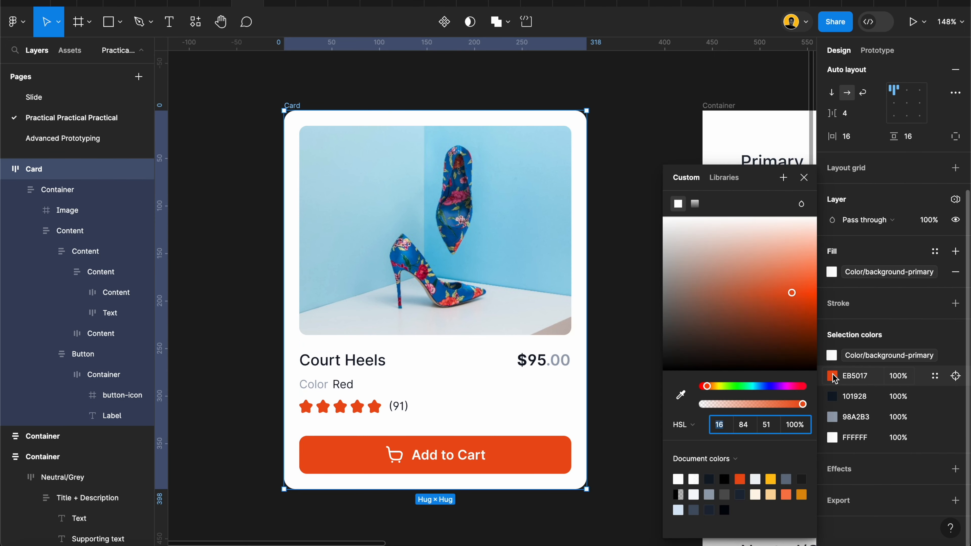
left_click(934, 375)
left_click(934, 375)
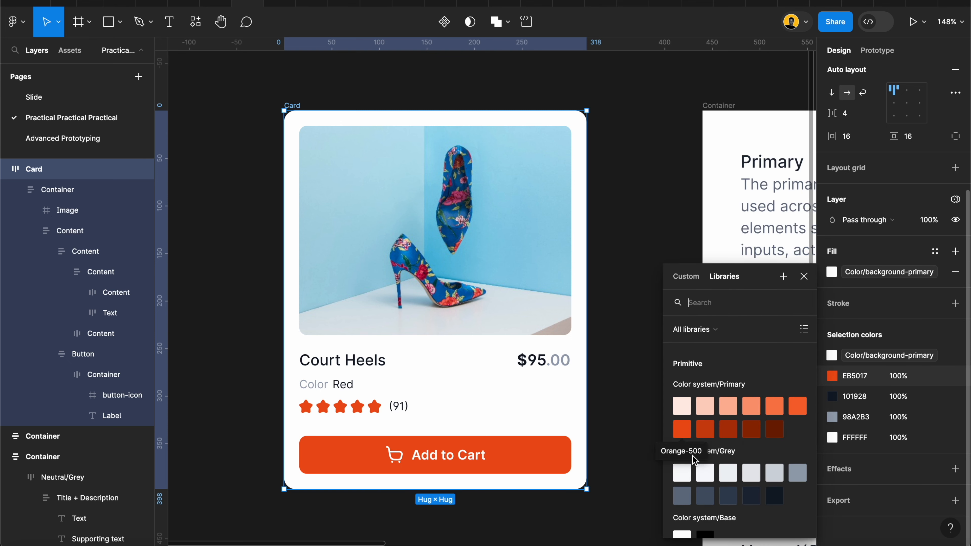
scroll(701, 461, "down", 3)
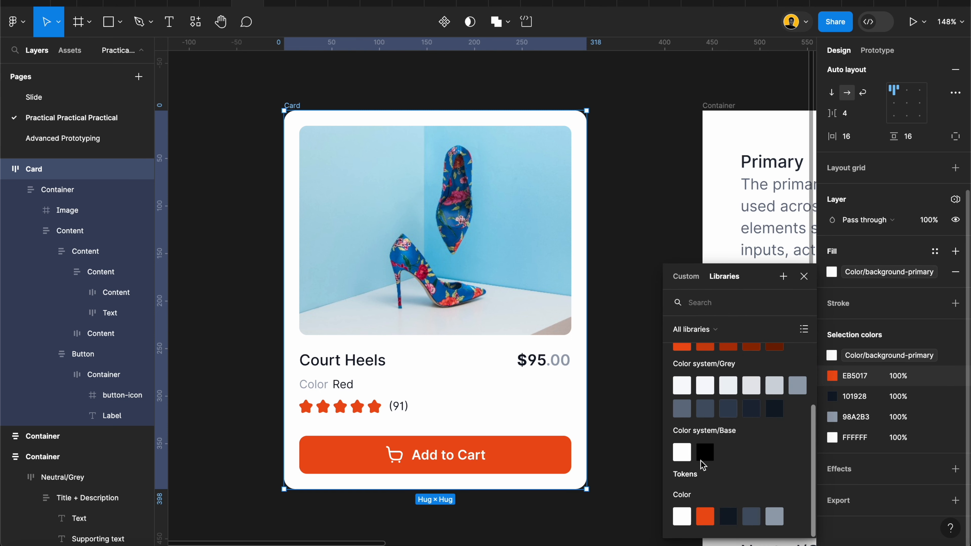
left_click(706, 517)
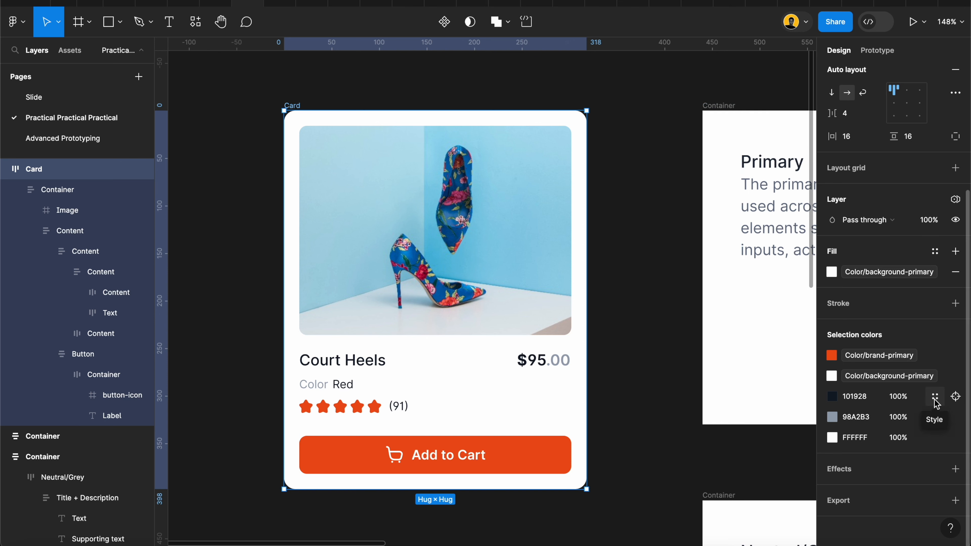
- Link the card's 101928 selection color to the text-high token and its 98A2B3 color to text-low
left_click(935, 397)
scroll(713, 472, "down", 3)
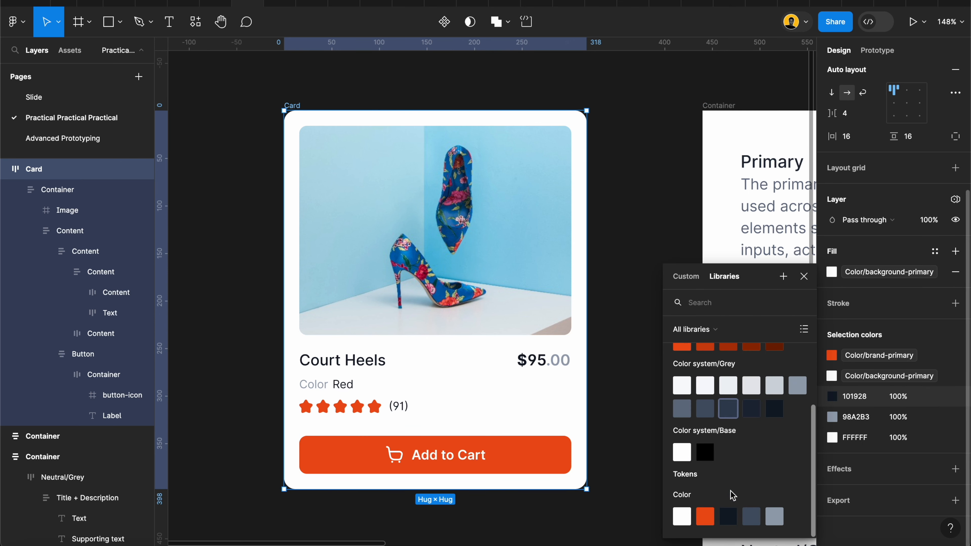
left_click(728, 517)
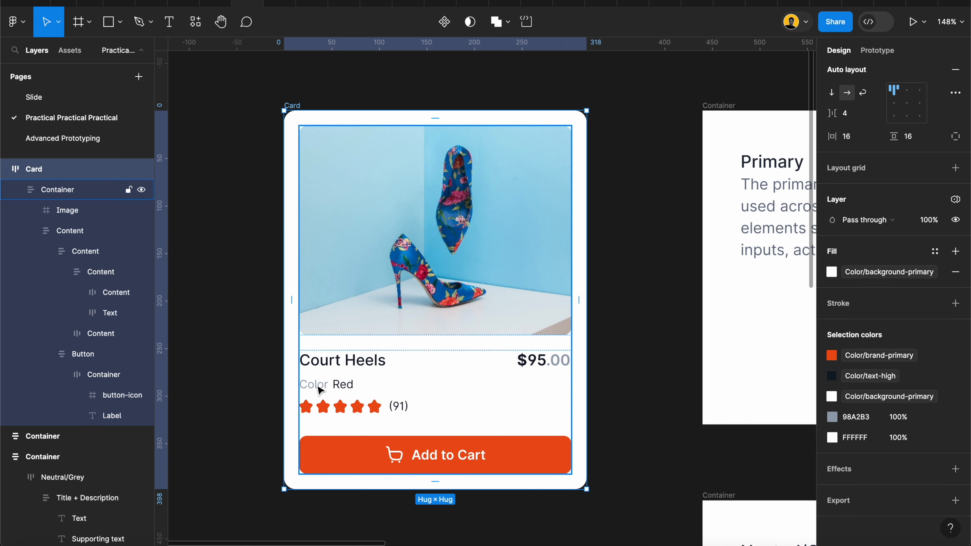
left_click(934, 418)
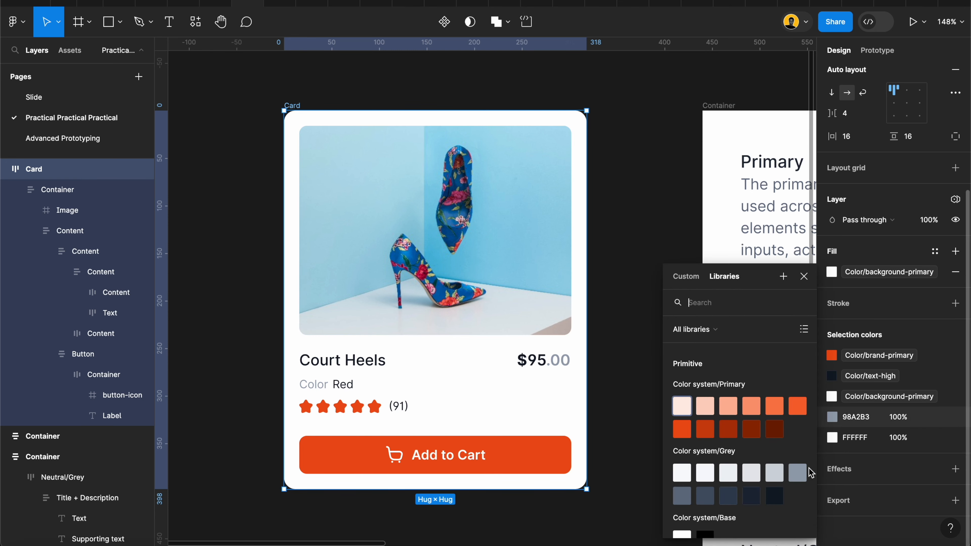
scroll(776, 493, "down", 3)
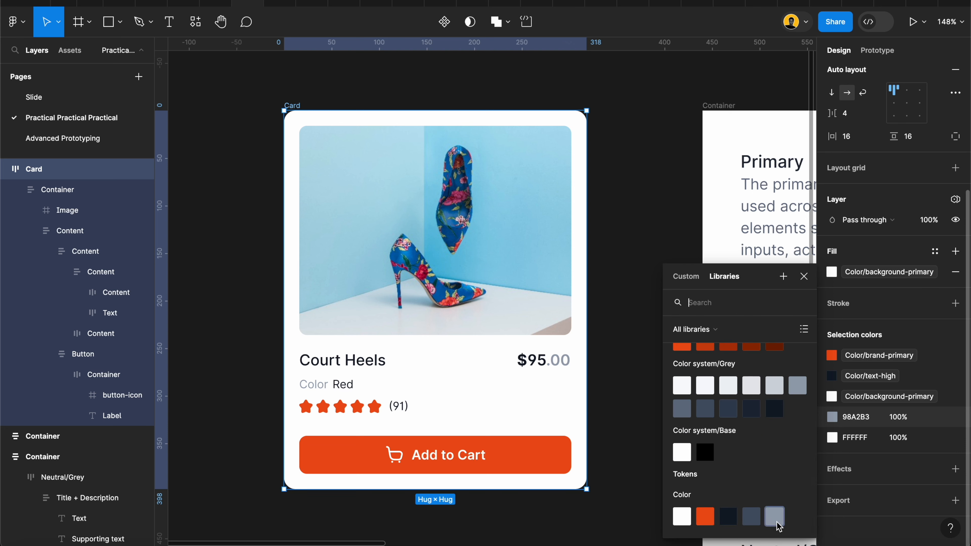
left_click(775, 517)
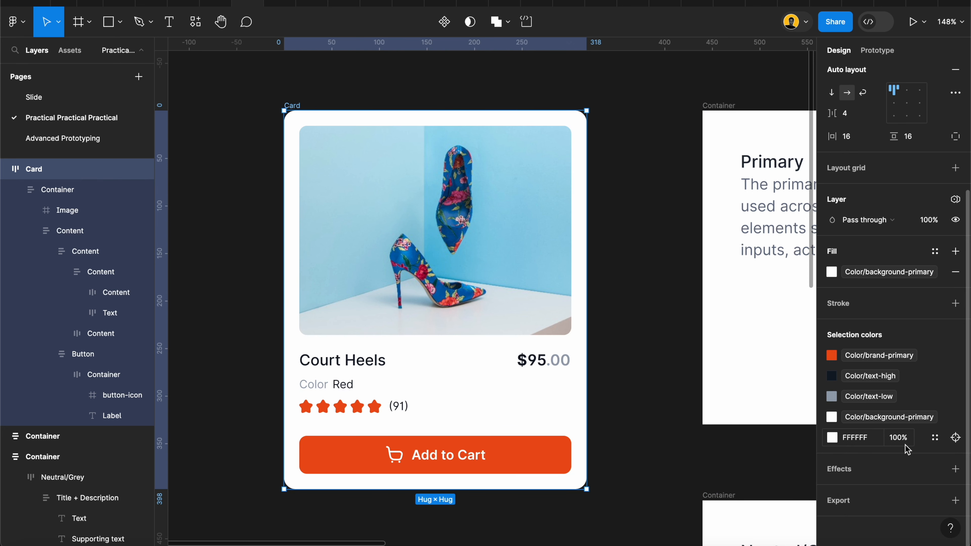
- Apply the background-primary token to the white icon and label in the Add to Cart button, and review the card's selection colors
left_click(934, 437)
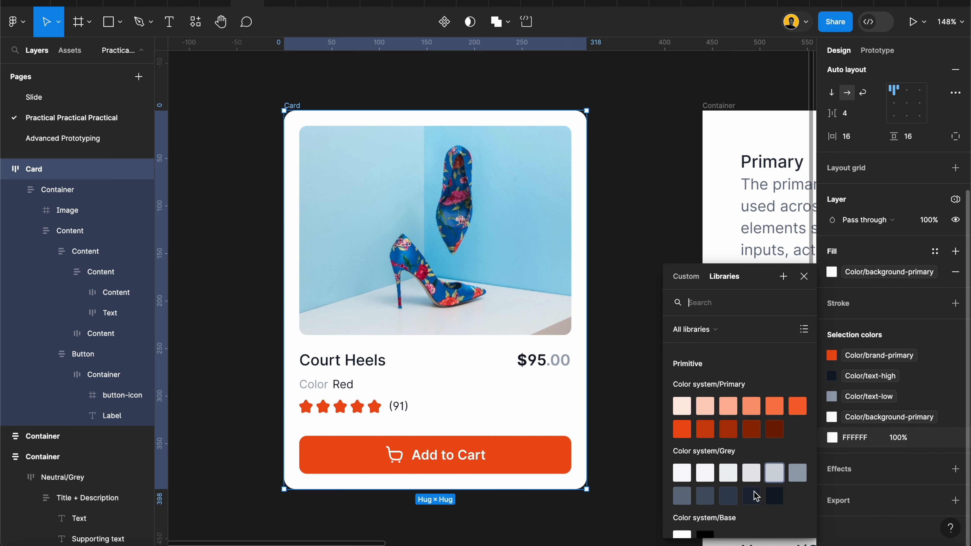
scroll(751, 496, "down", 2)
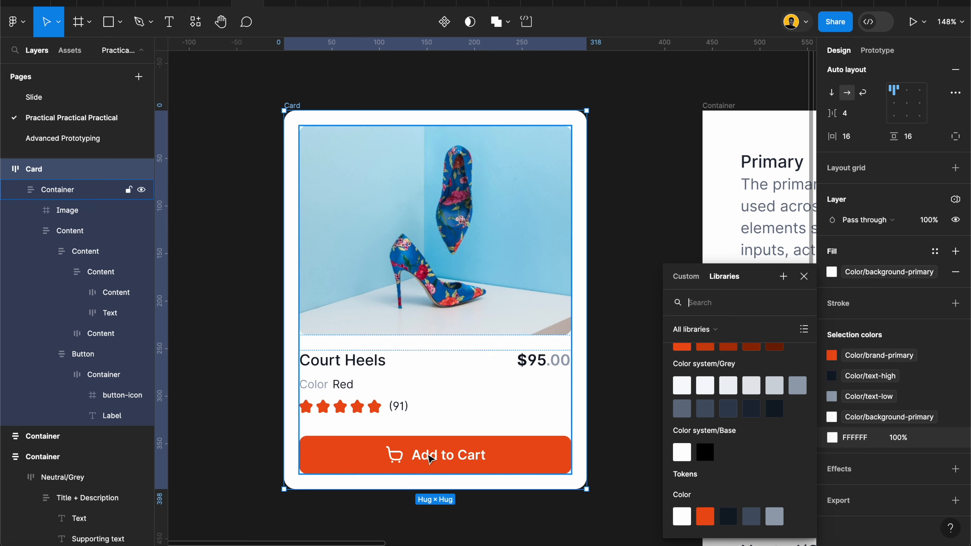
left_click(418, 455)
double_click(429, 457)
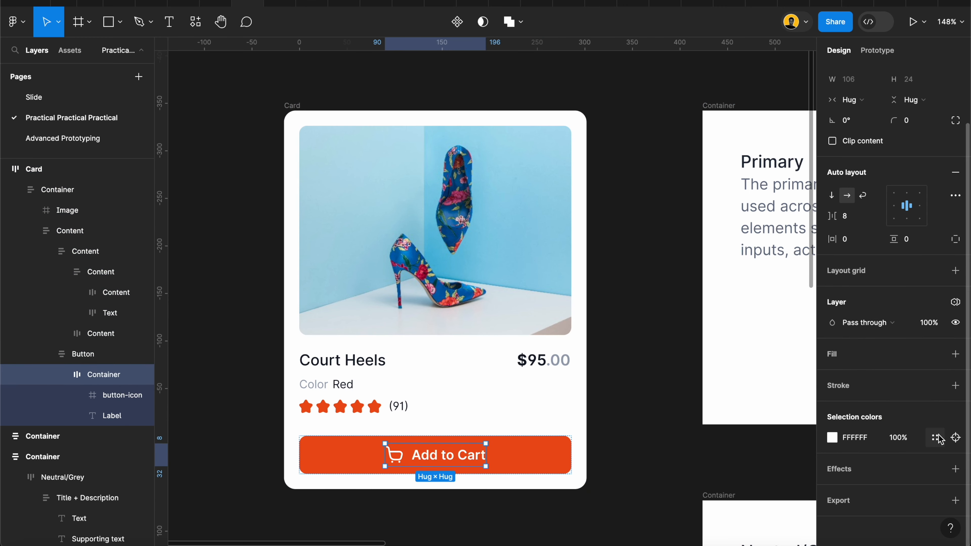
left_click(937, 437)
scroll(728, 497, "down", 3)
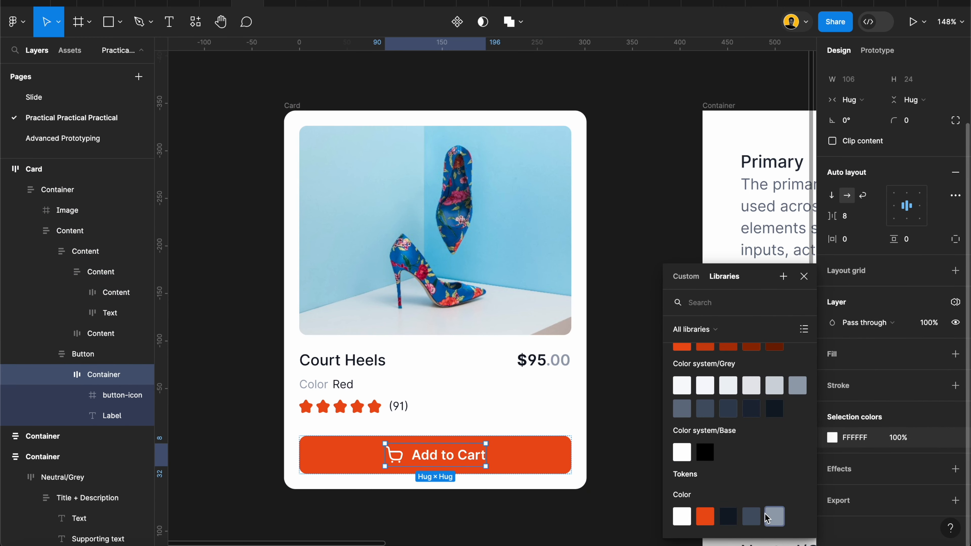
left_click(681, 517)
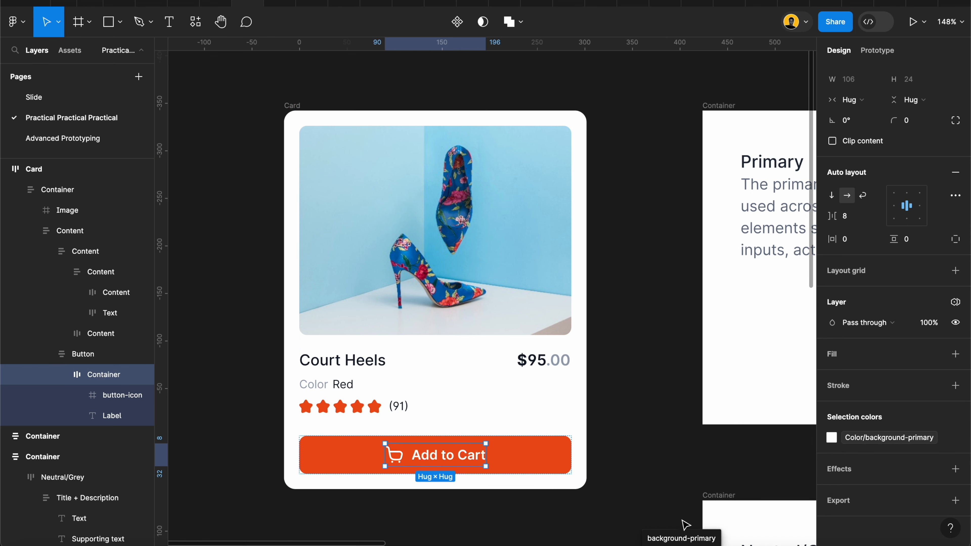
left_click(651, 442)
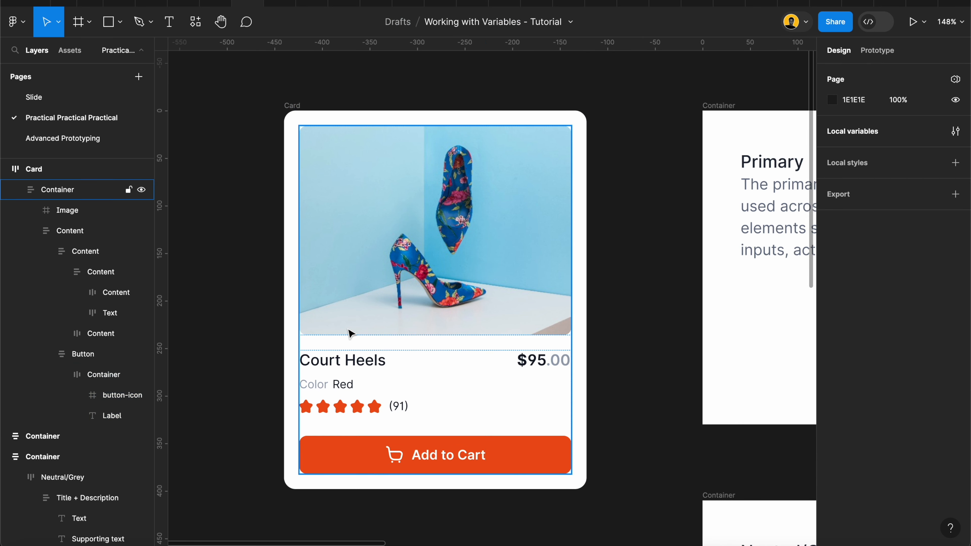
left_click(301, 103)
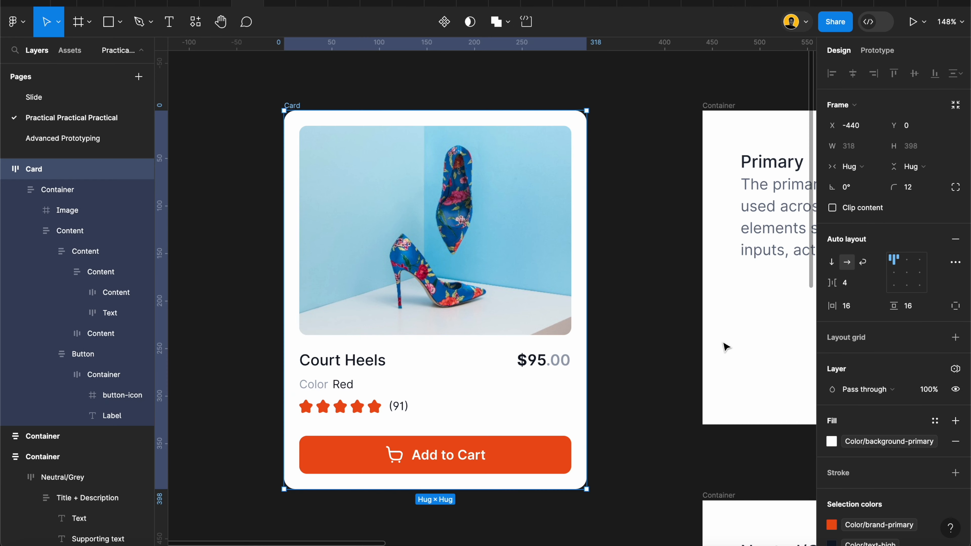
scroll(926, 425, "down", 3)
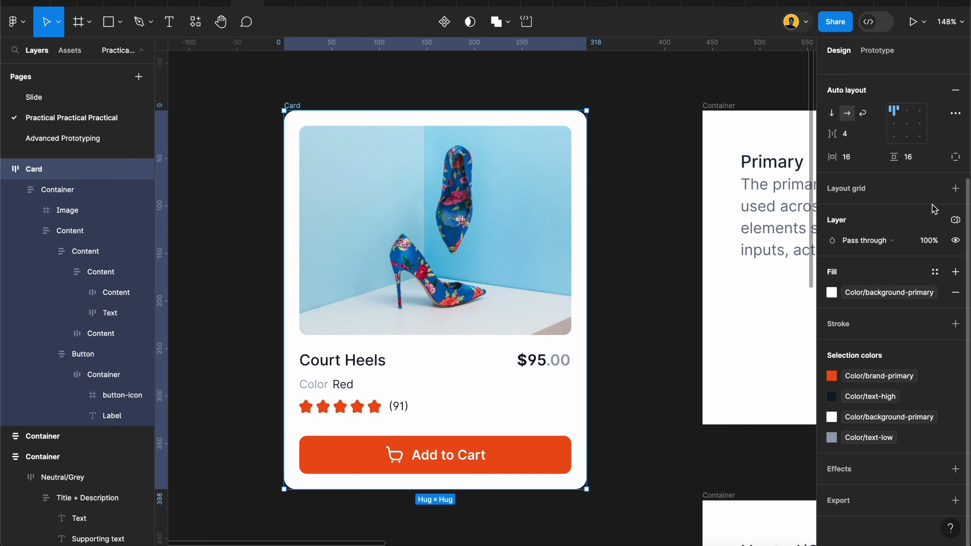
- Apply the spacing-m token to the vertical gap of the Container frame directly inside the Card
scroll(932, 190, "up", 4)
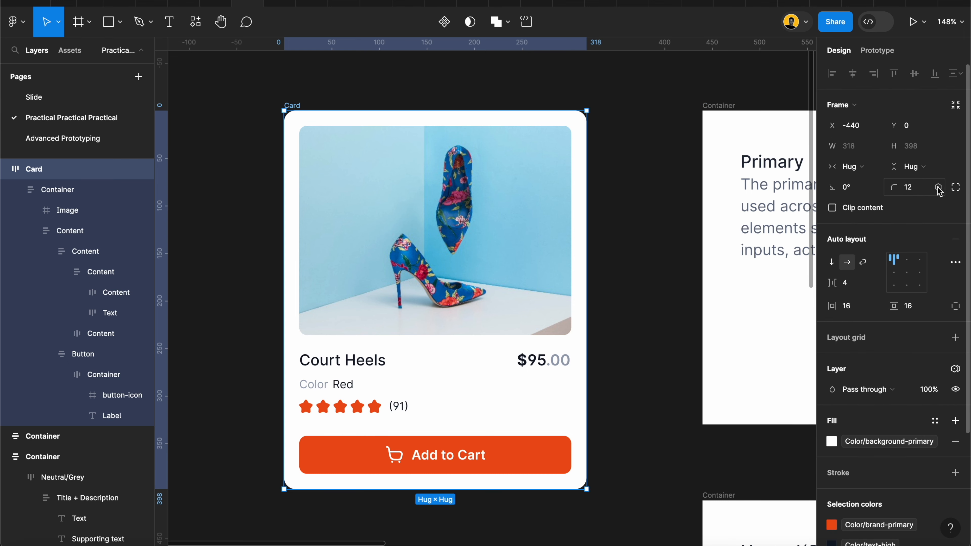
scroll(546, 241, "up", 2)
scroll(546, 241, "left", 2)
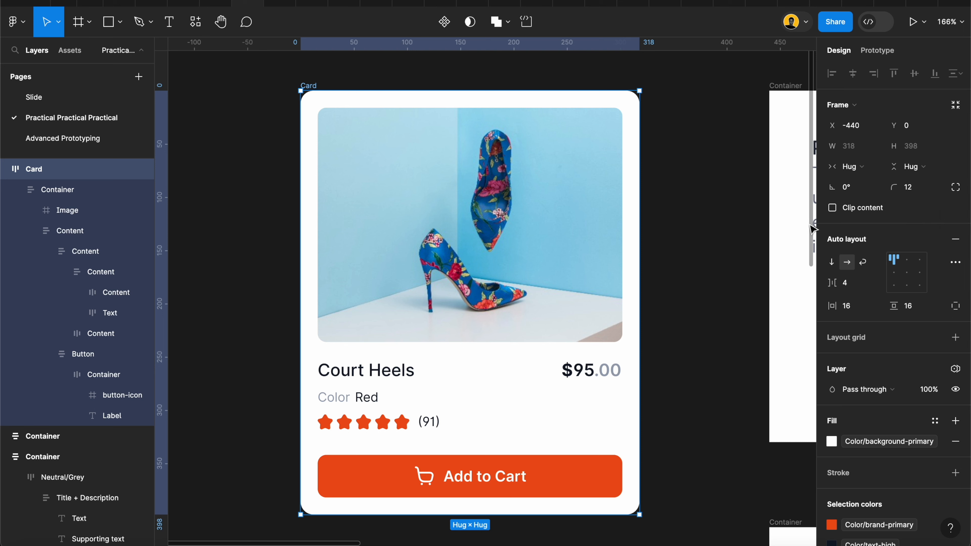
left_click(554, 185)
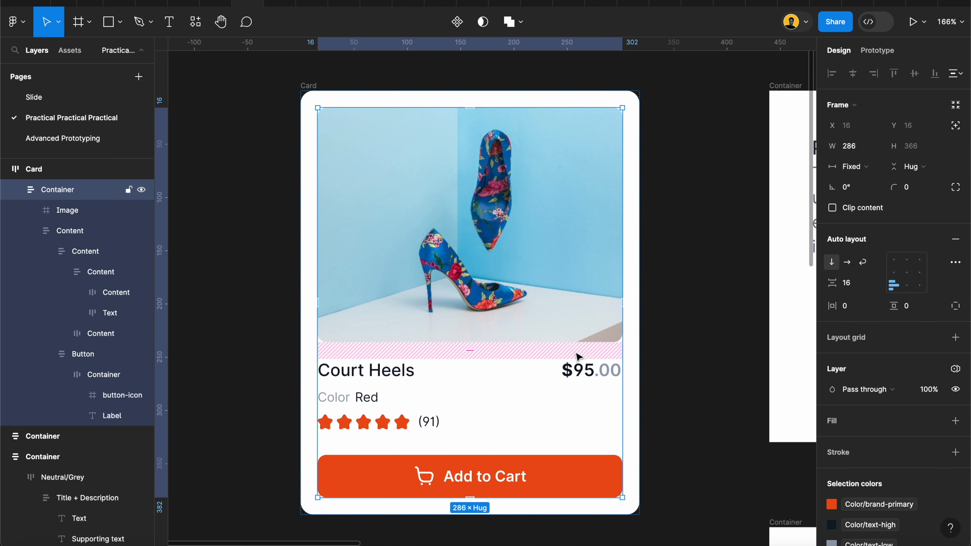
left_click(877, 285)
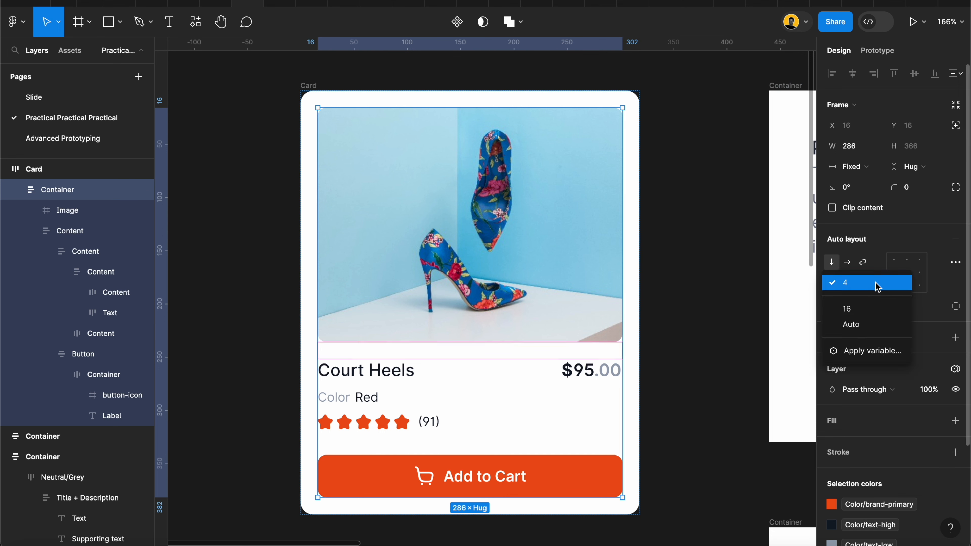
left_click(869, 350)
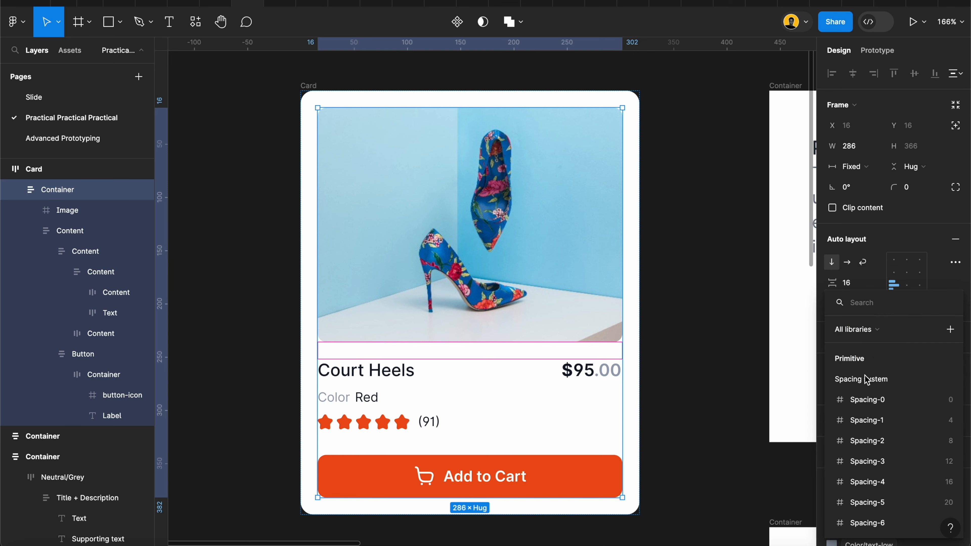
scroll(859, 375, "down", 10)
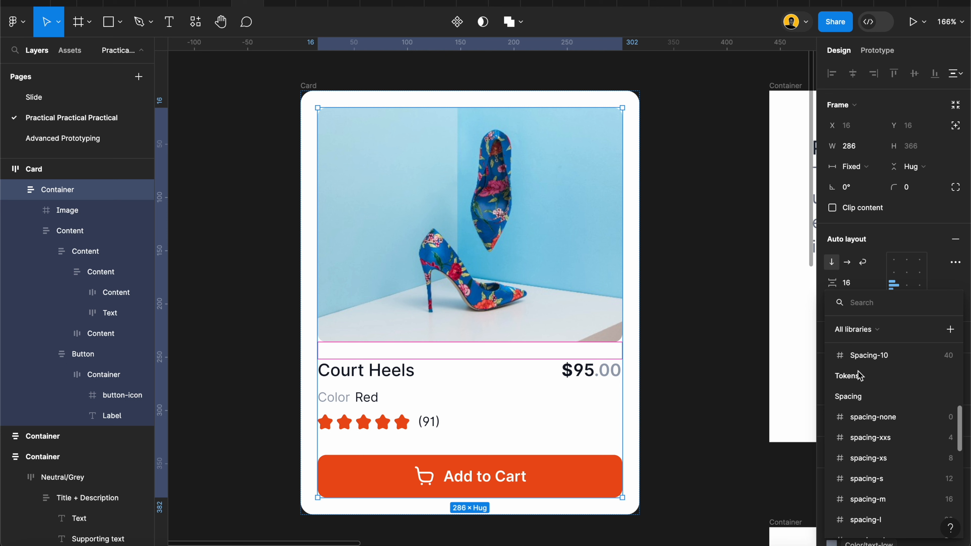
scroll(859, 375, "up", 1)
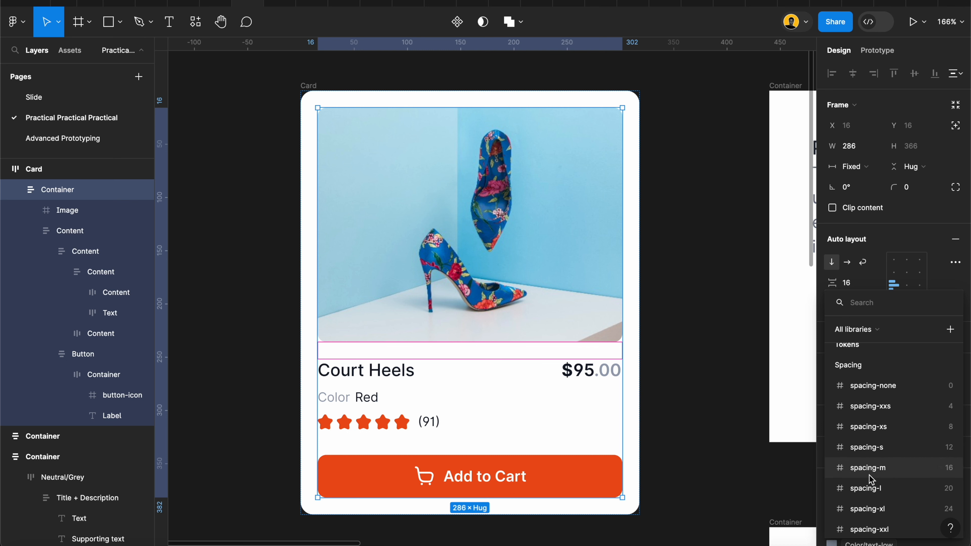
left_click(885, 473)
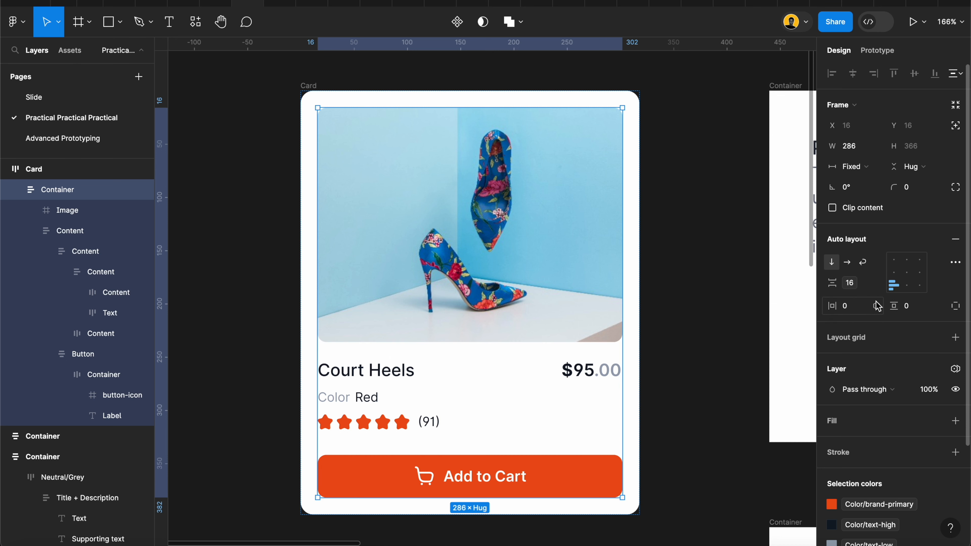
- Apply the spacing-none token to the horizontal and vertical padding of the Card's Container frame
left_click(877, 307)
scroll(890, 396, "down", 8)
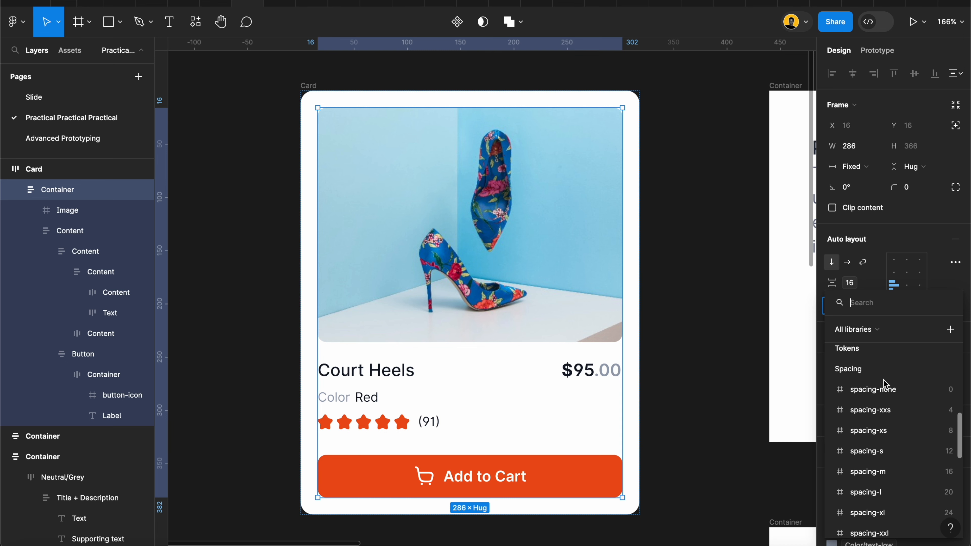
scroll(891, 398, "down", 1)
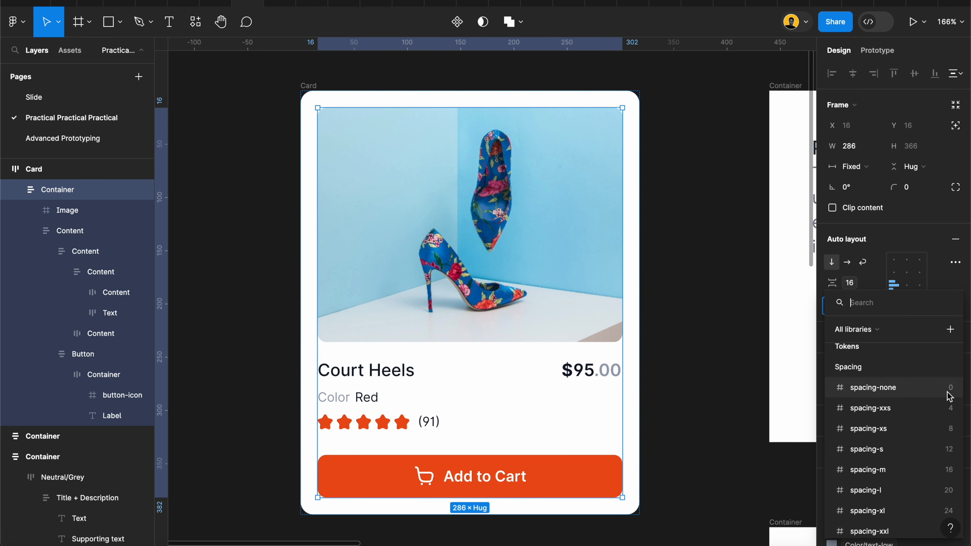
left_click(938, 396)
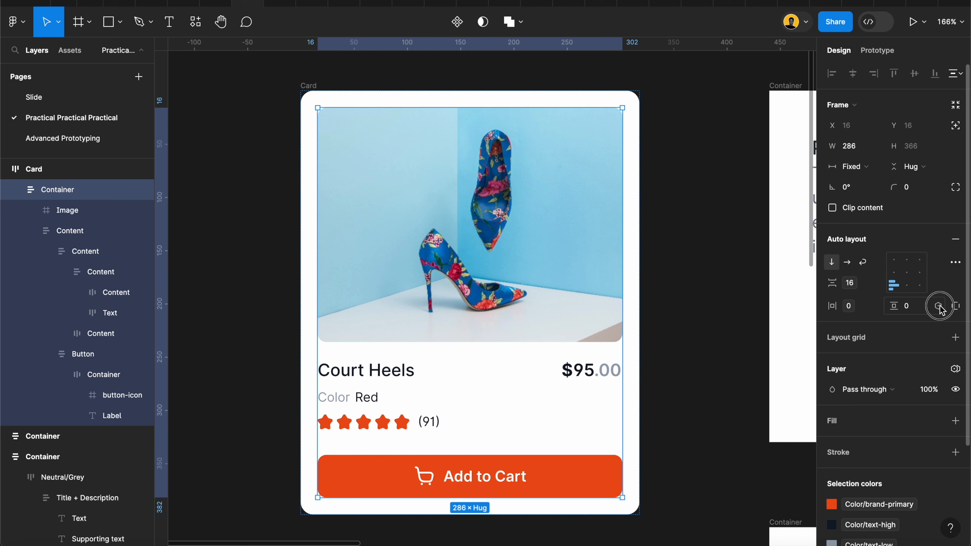
left_click(938, 305)
scroll(916, 409, "down", 10)
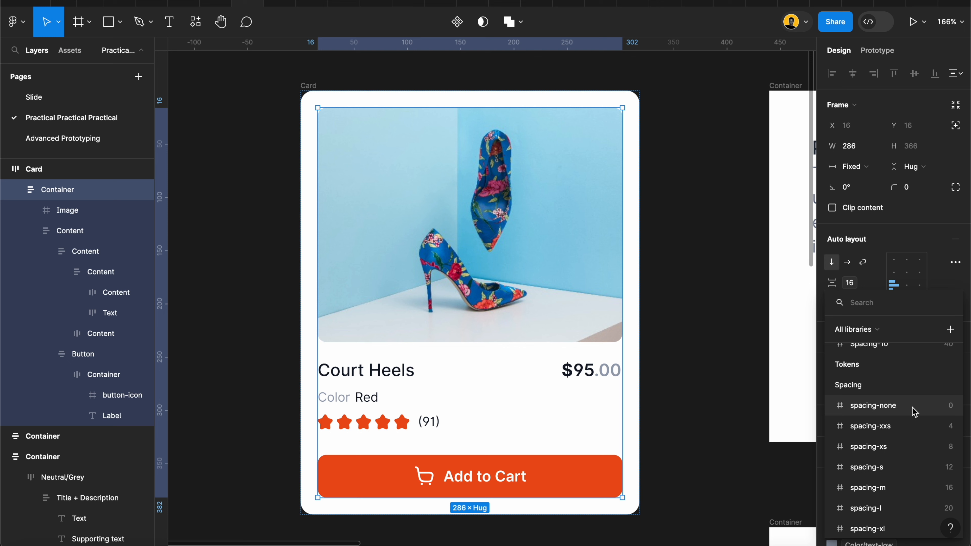
left_click(912, 408)
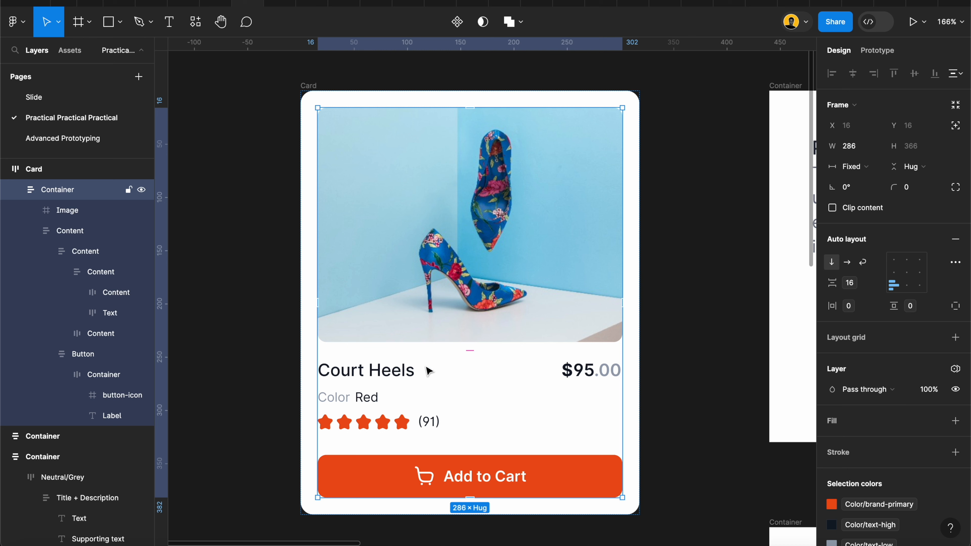
- Apply the spacing-xl token to the vertical gap of the Content frame holding the product details and the button
left_click(380, 377)
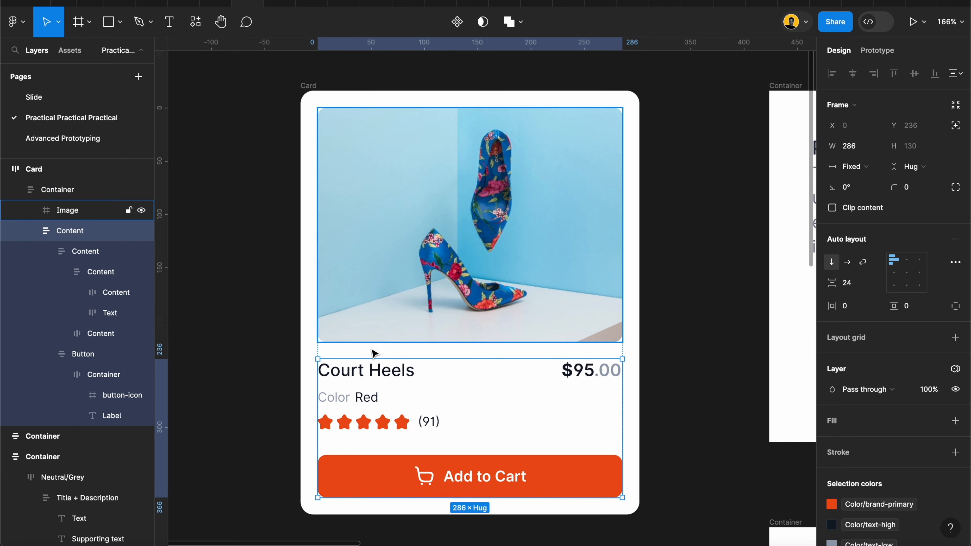
left_click(877, 285)
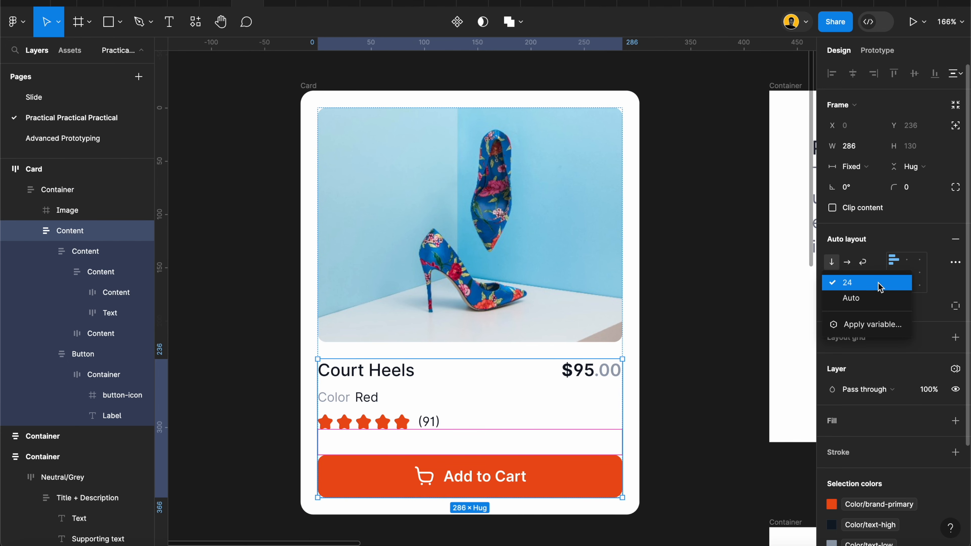
left_click(879, 324)
scroll(888, 438, "down", 10)
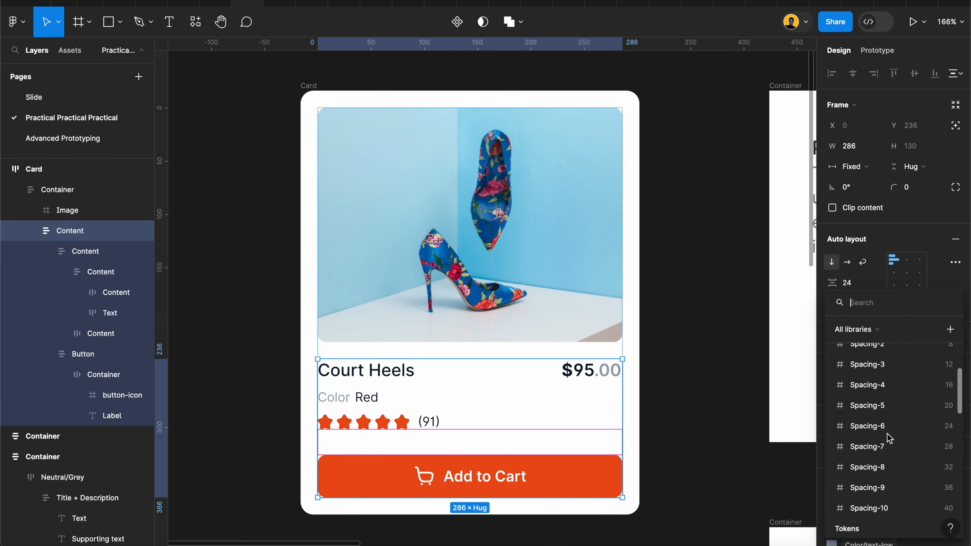
scroll(889, 439, "down", 3)
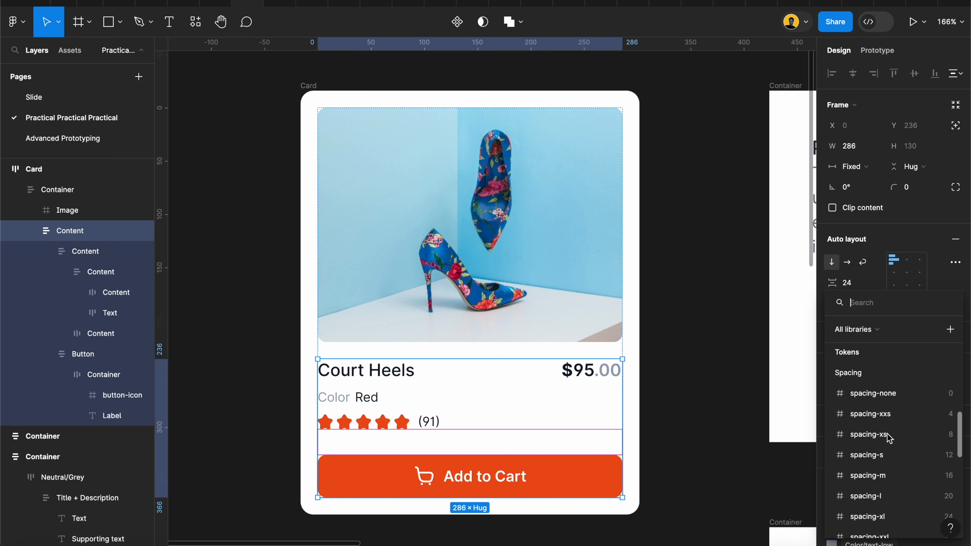
scroll(869, 400, "down", 3)
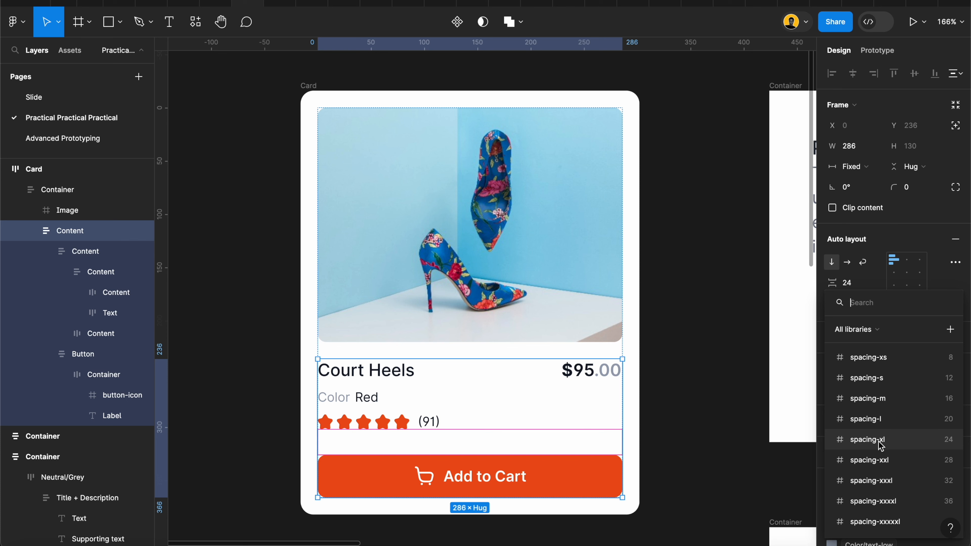
left_click(878, 443)
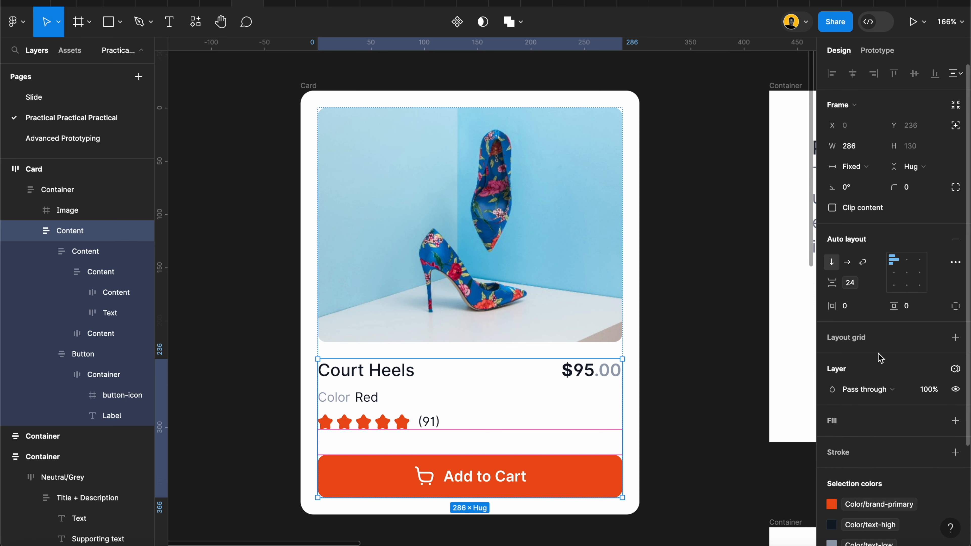
- Apply the spacing-none token to the horizontal and vertical padding of the Content frame around the product details and button
left_click(879, 305)
scroll(899, 461, "down", 2)
scroll(899, 462, "down", 5)
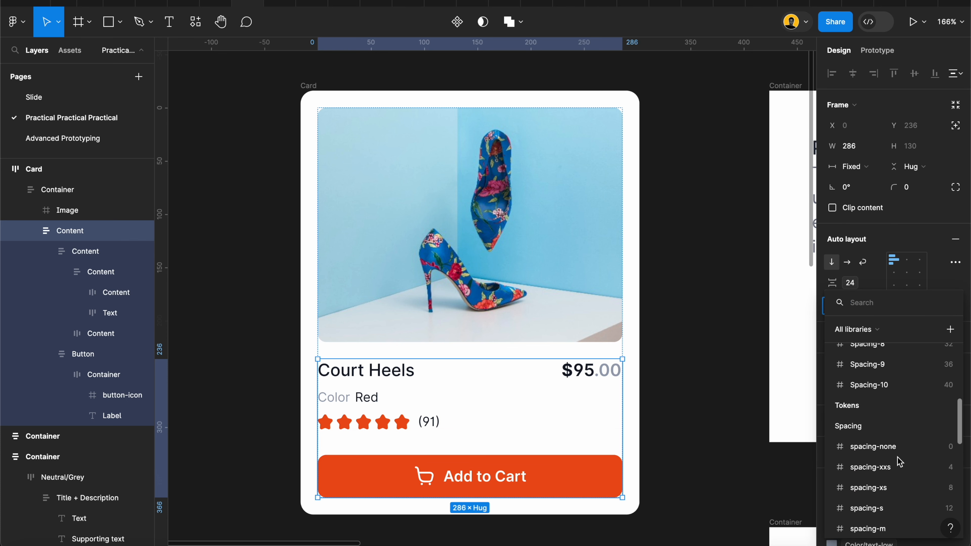
left_click(917, 412)
left_click(938, 307)
scroll(904, 411, "down", 5)
left_click(895, 413)
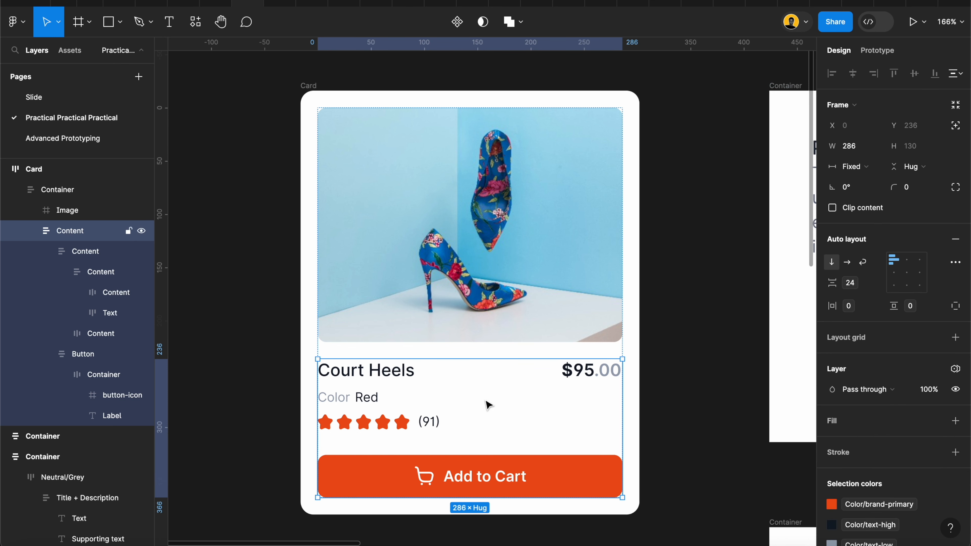
- Apply the spacing-xs token to the vertical gap of the nested Content frame holding the title, color and rating
left_click(416, 406)
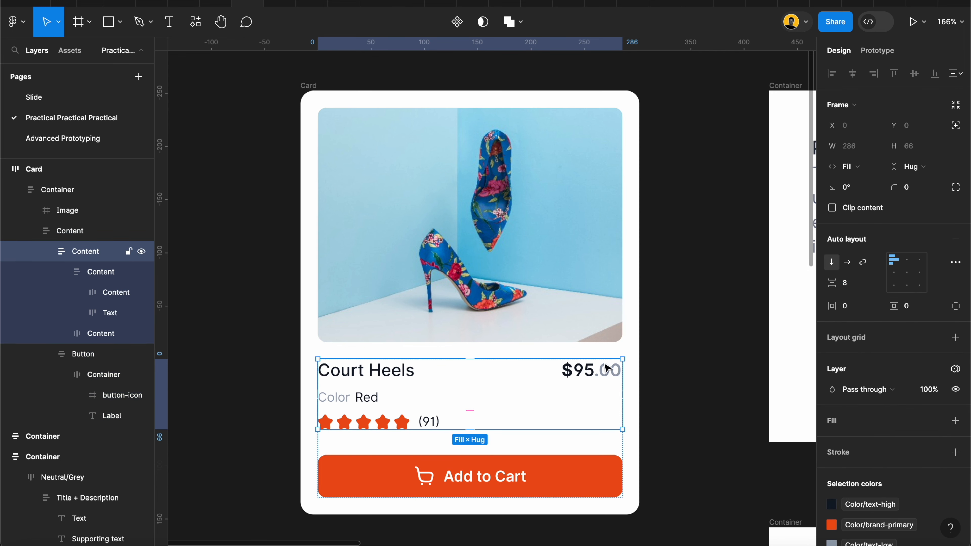
left_click(876, 285)
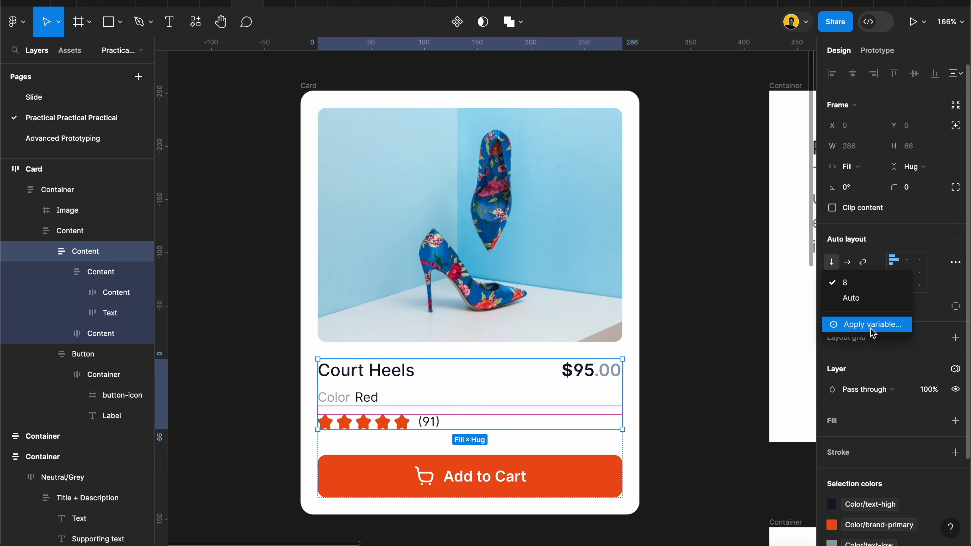
left_click(878, 324)
scroll(895, 445, "down", 5)
scroll(896, 447, "down", 3)
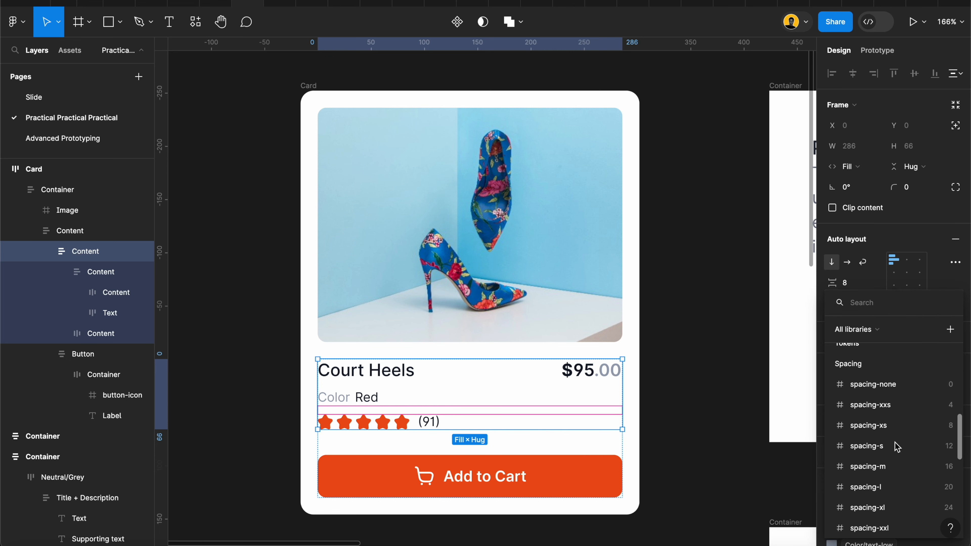
left_click(907, 421)
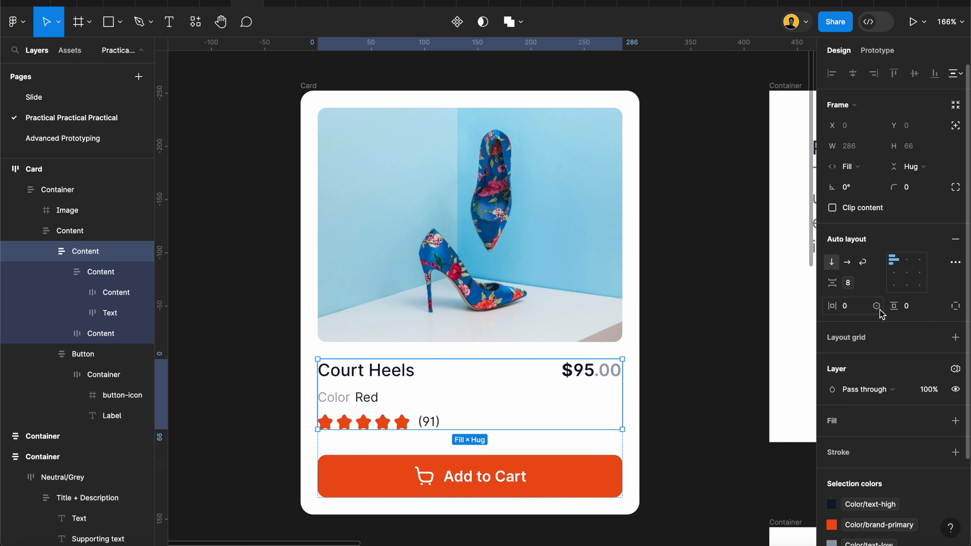
- Apply the spacing-none token to the horizontal and vertical padding of the Content frame holding the title, color and rating
left_click(878, 307)
scroll(892, 458, "down", 8)
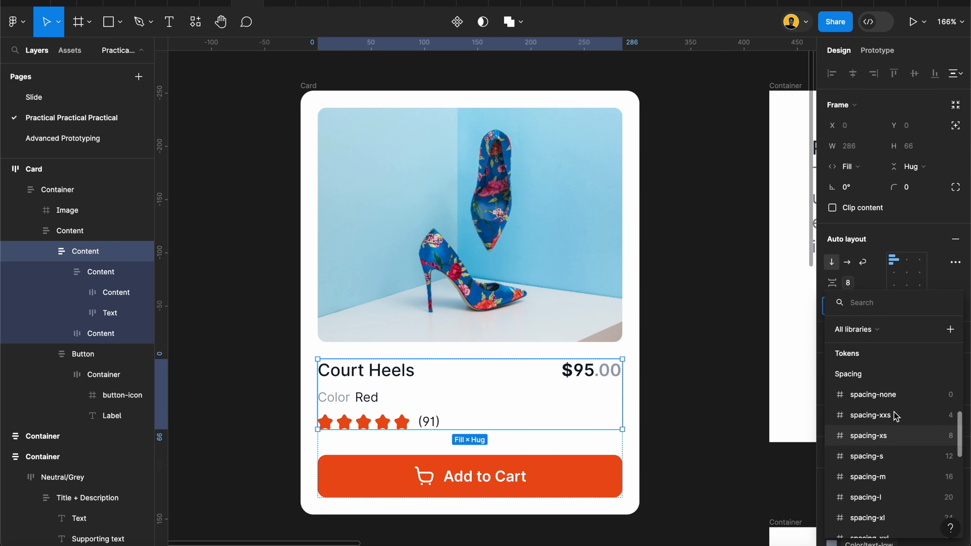
left_click(895, 398)
left_click(938, 308)
scroll(894, 425, "down", 5)
left_click(919, 427)
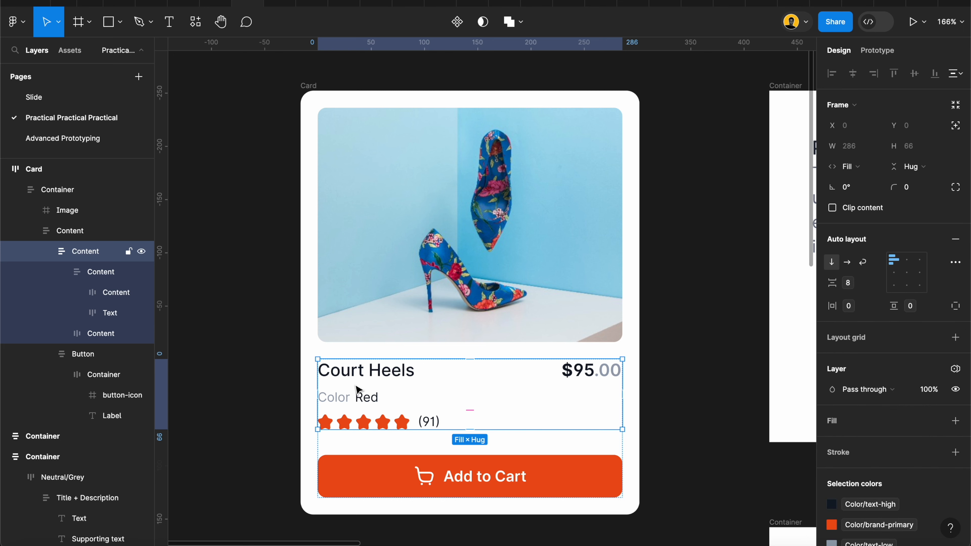
- Apply the spacing-xs token to the horizontal gap of the star rating row's Content frame
double_click(369, 376)
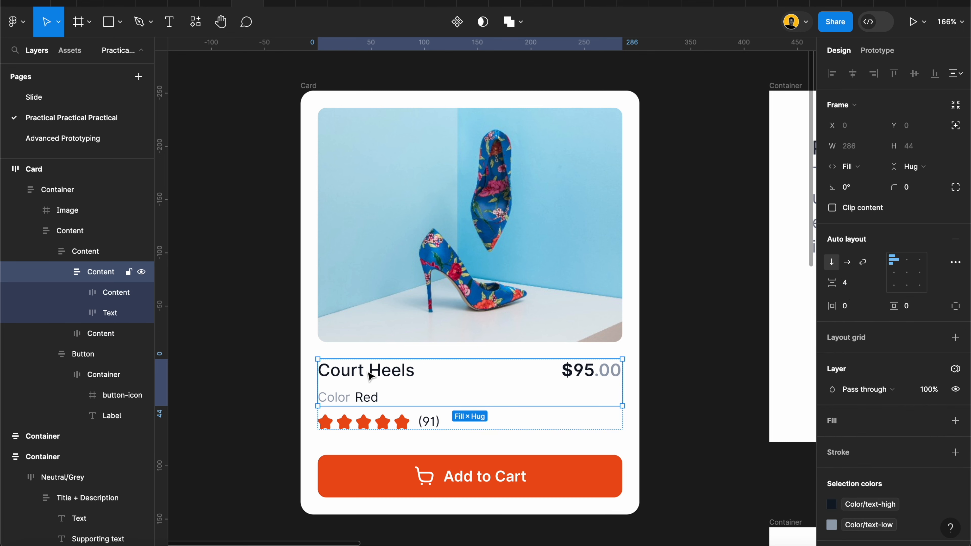
left_click(375, 425)
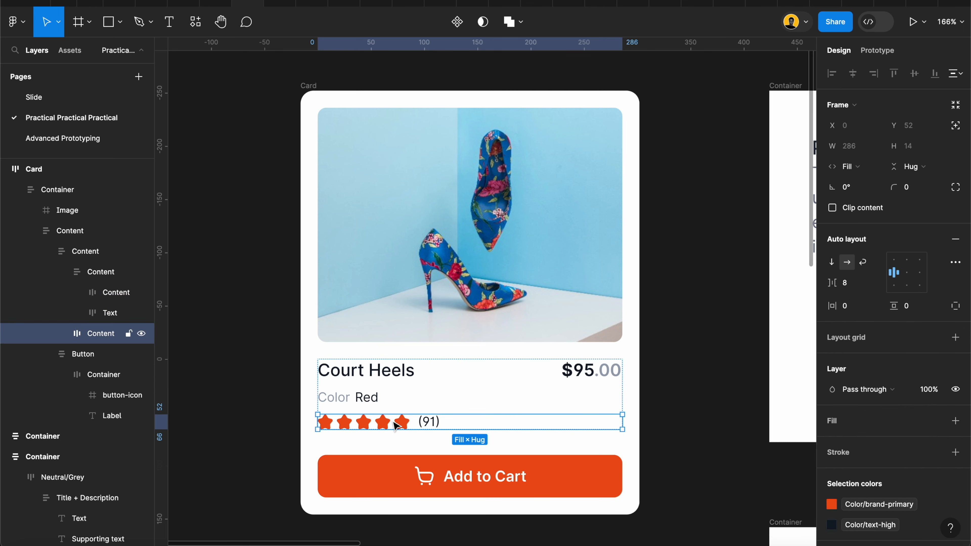
scroll(396, 425, "up", 5)
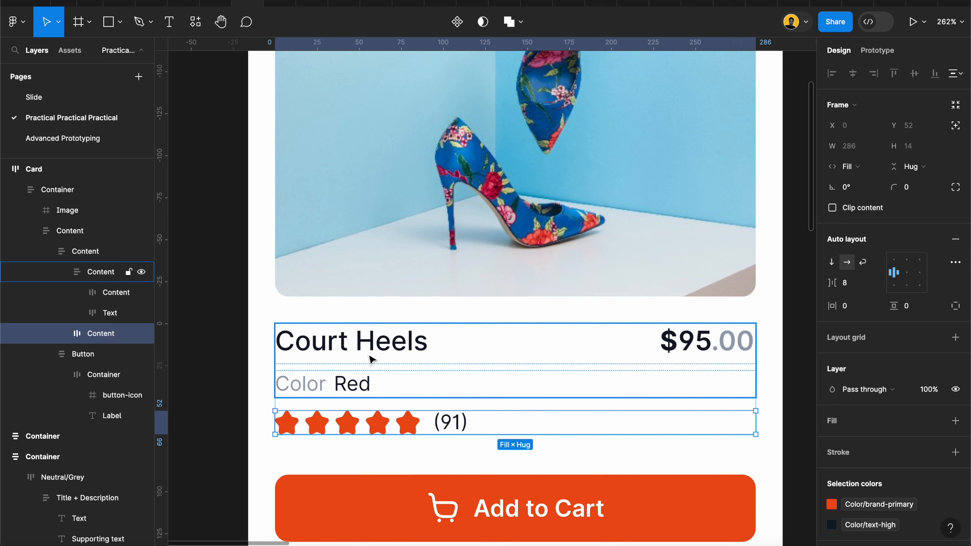
left_click(875, 282)
left_click(877, 324)
scroll(878, 467, "down", 5)
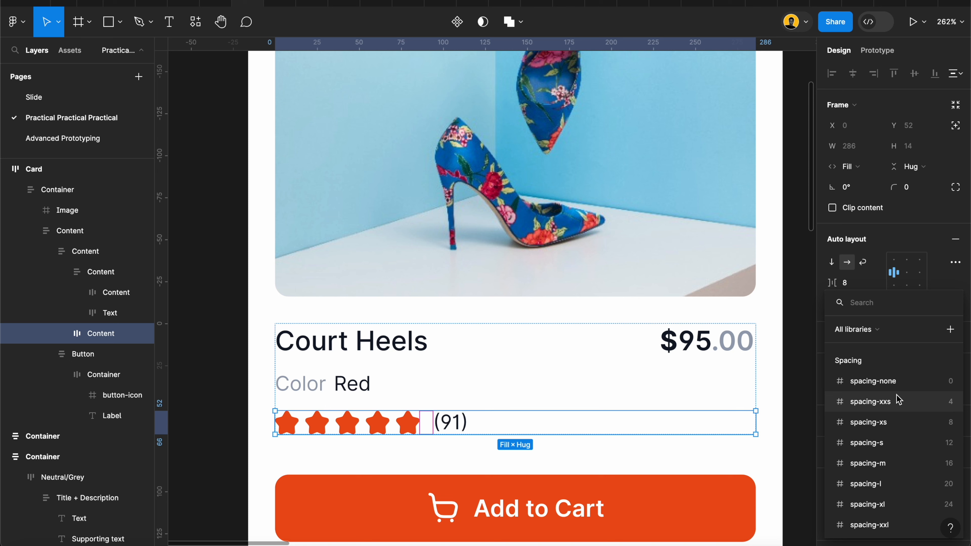
scroll(888, 398, "down", 1)
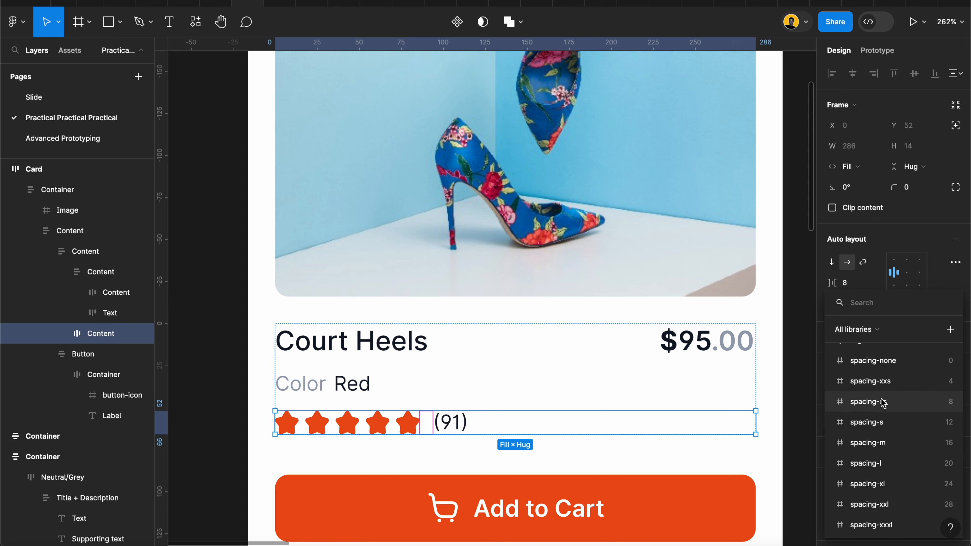
scroll(882, 413, "up", 2)
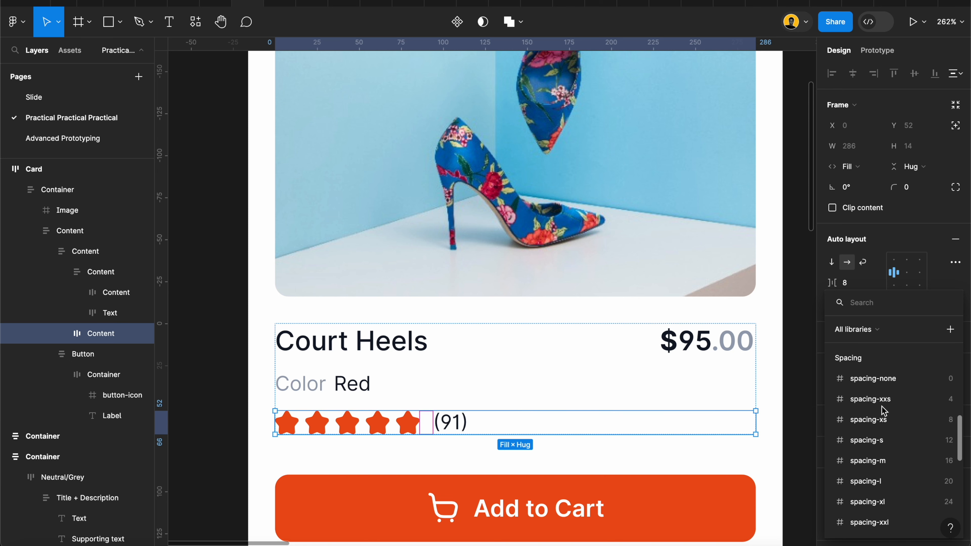
left_click(881, 426)
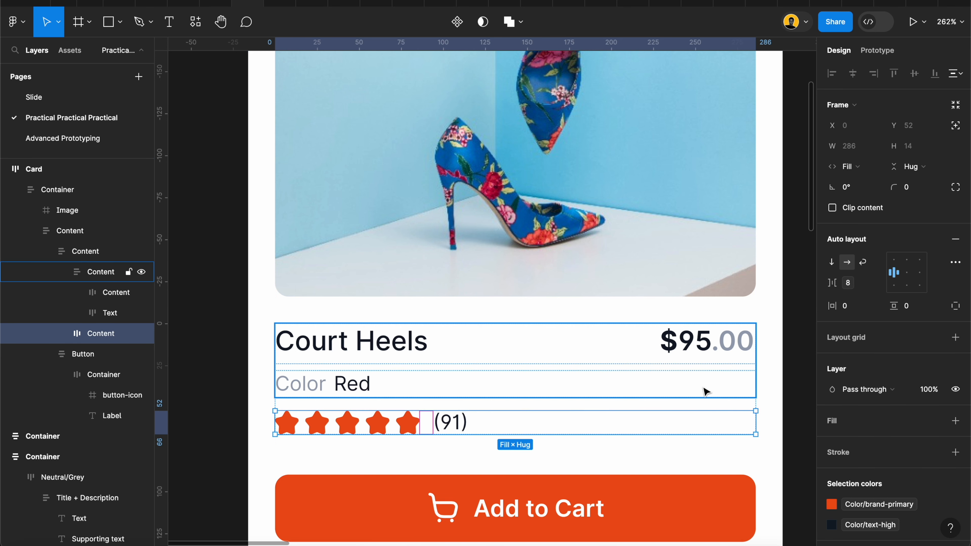
- Apply the spacing-none token to the horizontal and vertical padding of the star rating row's Content frame
left_click(877, 305)
scroll(883, 473, "down", 1)
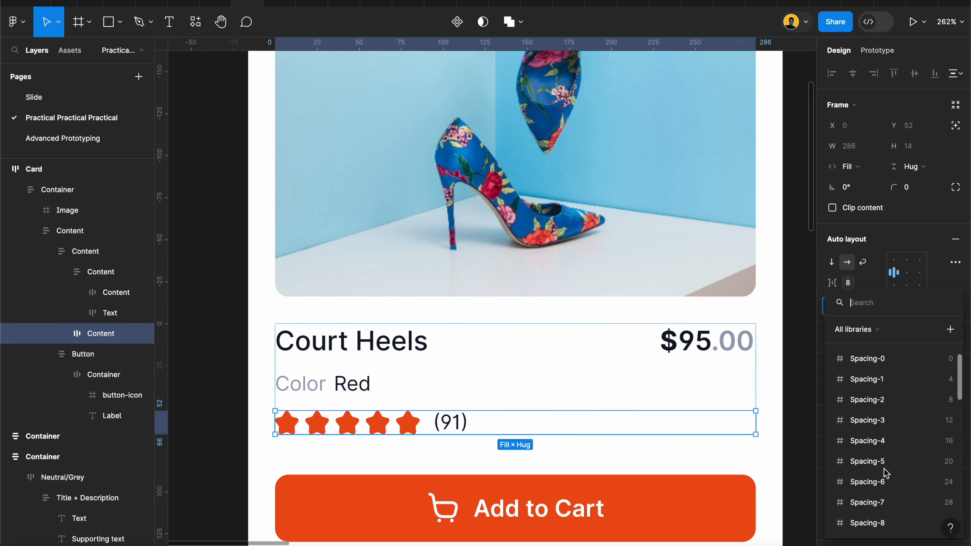
scroll(888, 415, "down", 5)
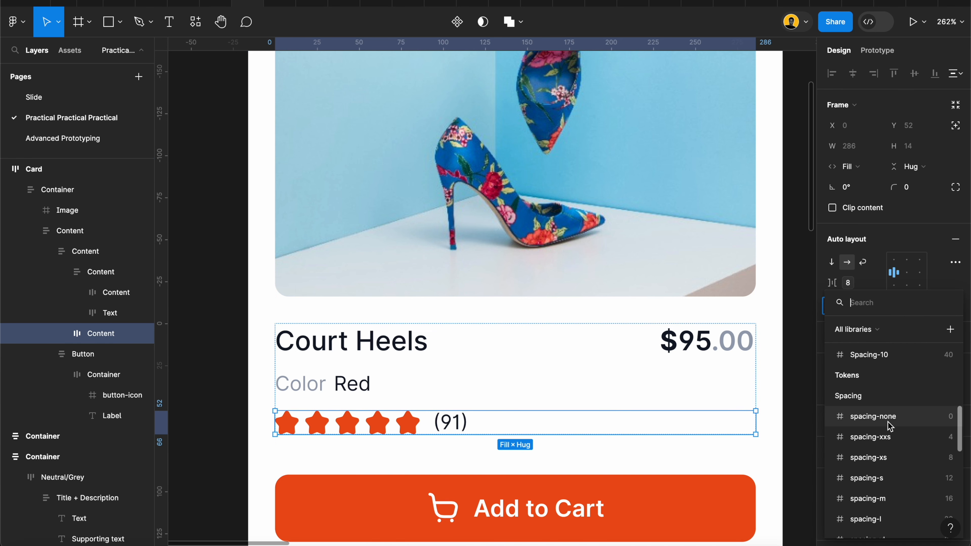
left_click(887, 423)
left_click(937, 306)
scroll(888, 455, "down", 5)
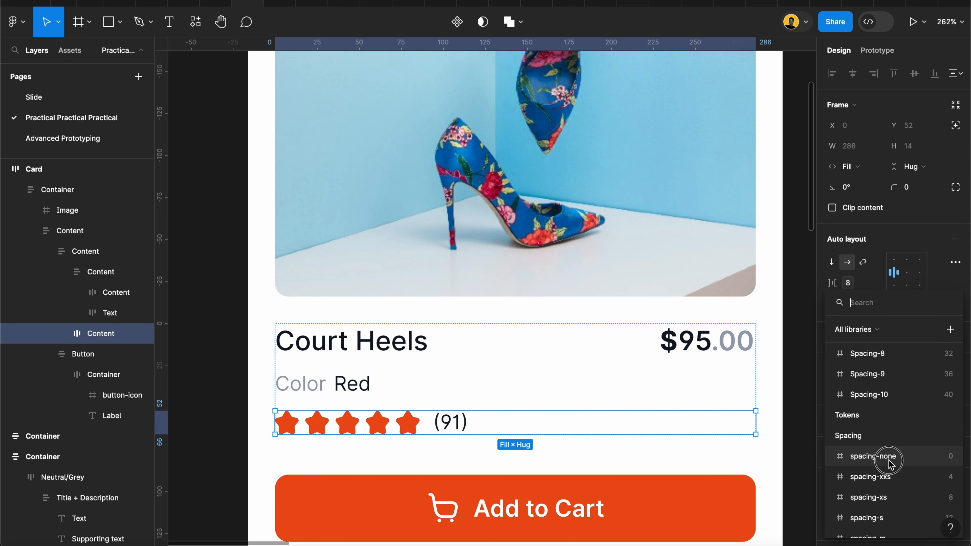
left_click(889, 462)
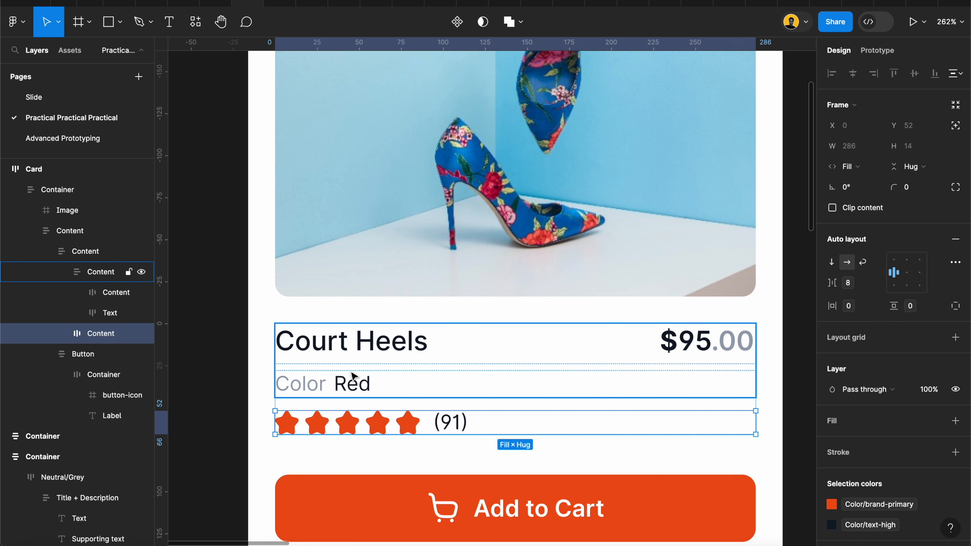
- Apply the spacing-xxs token to the horizontal gap of the nested Content frame holding the five stars
left_click(356, 422)
left_click(878, 282)
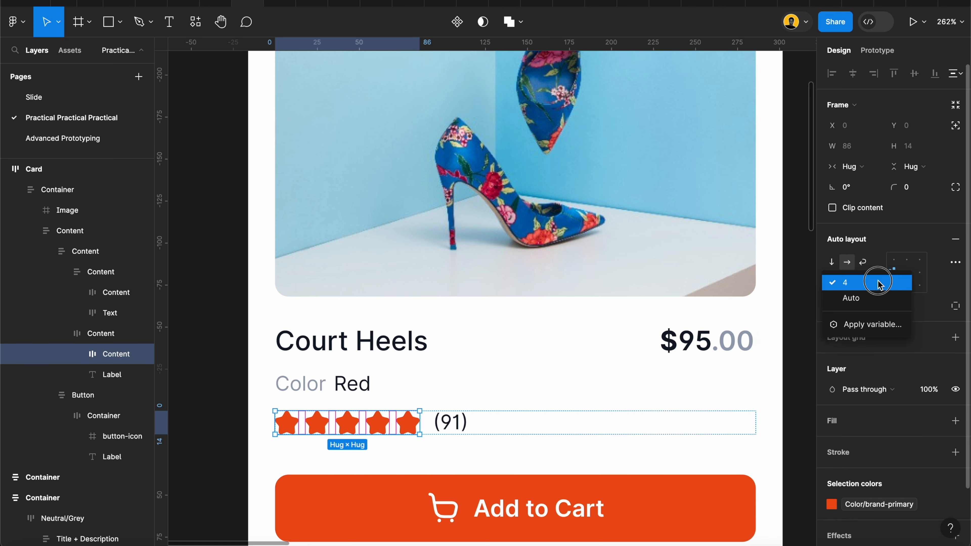
left_click(873, 325)
scroll(876, 482, "down", 5)
scroll(876, 482, "down", 2)
left_click(881, 392)
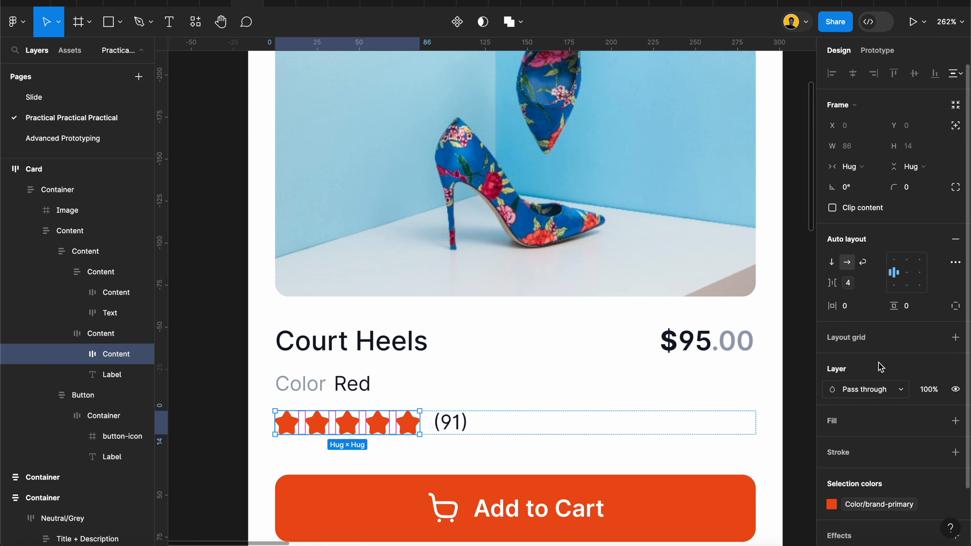
- Apply the spacing-none token to the horizontal and vertical padding of the Content frame holding the five stars
left_click(877, 307)
scroll(906, 481, "down", 6)
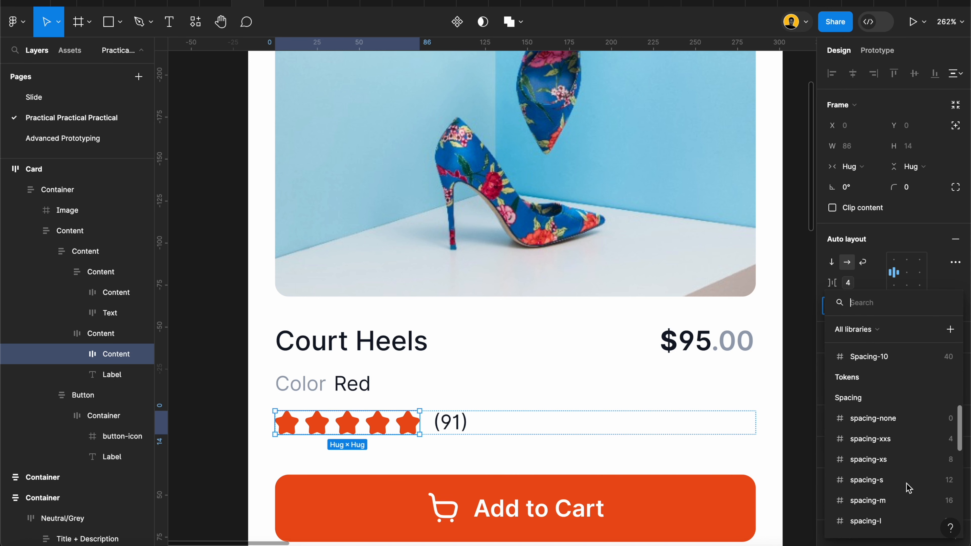
left_click(895, 421)
left_click(877, 306)
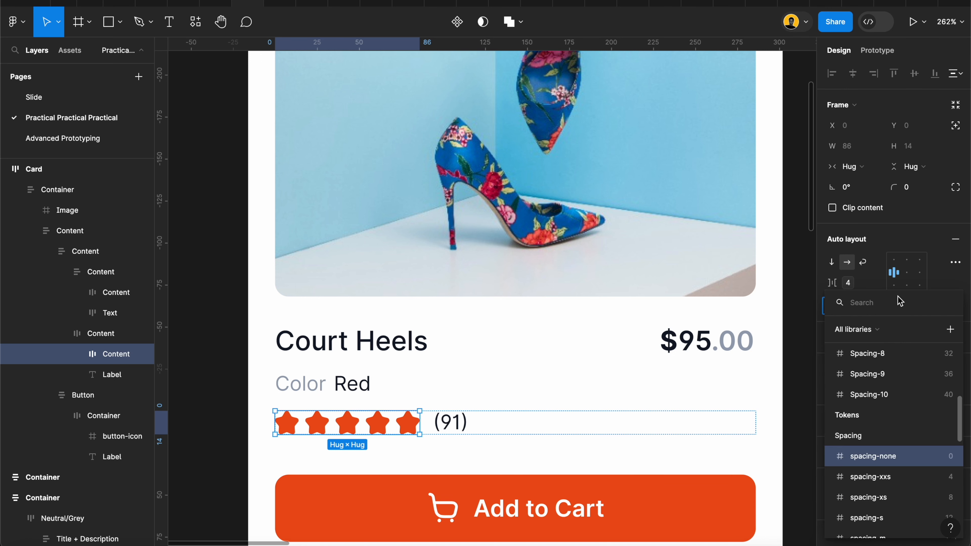
left_click(938, 284)
left_click(936, 306)
scroll(914, 409, "down", 3)
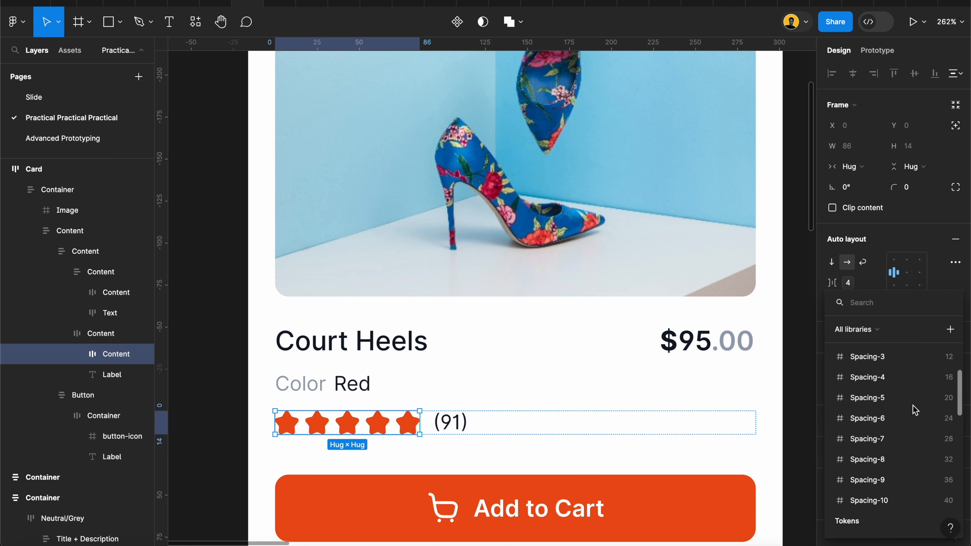
scroll(913, 408, "down", 3)
left_click(906, 414)
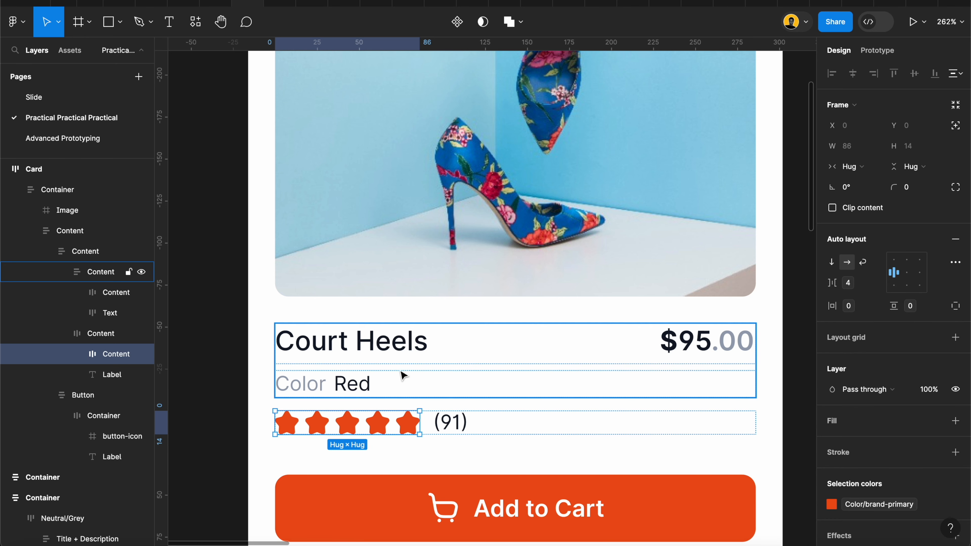
- Apply the spacing-none token to the horizontal and vertical padding of the Content frame grouping the title and color rows
left_click(348, 380)
left_click(936, 306)
scroll(902, 446, "down", 5)
left_click(895, 408)
left_click(880, 313)
scroll(911, 455, "down", 5)
scroll(912, 456, "down", 2)
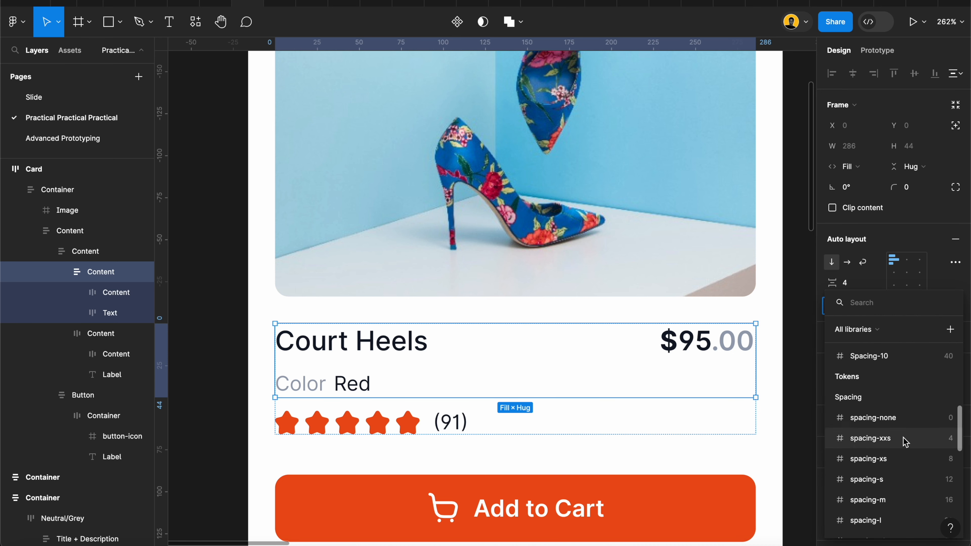
left_click(893, 420)
- Apply the spacing-xxs token to the vertical gap of the Content frame grouping the title and color rows
left_click(873, 287)
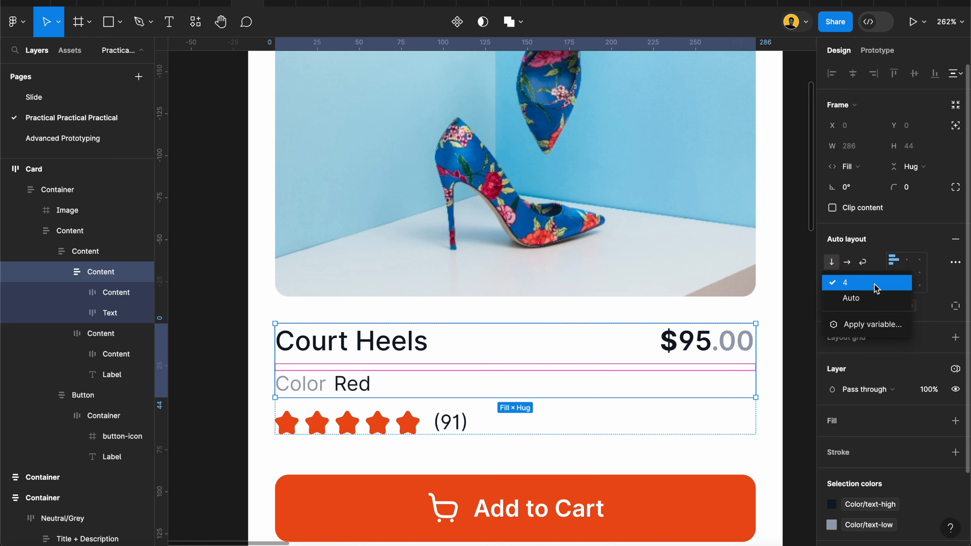
left_click(875, 324)
scroll(885, 428, "down", 5)
scroll(886, 429, "down", 3)
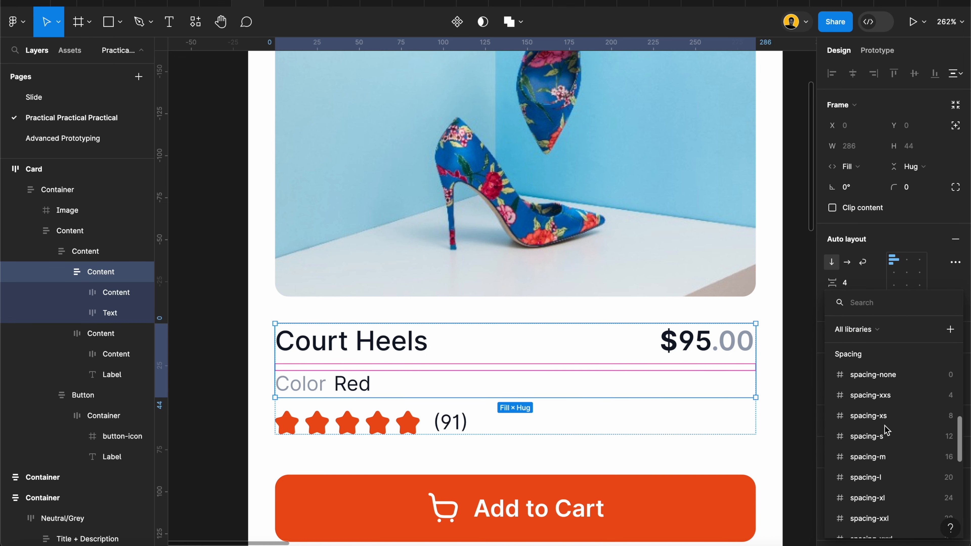
left_click(884, 392)
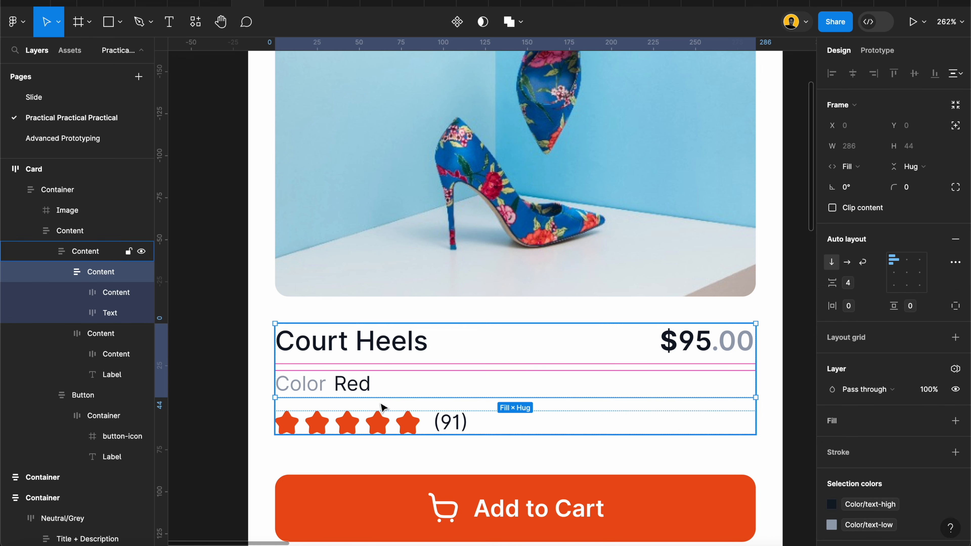
- Apply the spacing-xxs token to the horizontal gap of the Text frame holding the Color label and its value
left_click(356, 388)
left_click(875, 286)
left_click(875, 324)
scroll(882, 454, "down", 5)
scroll(882, 455, "down", 4)
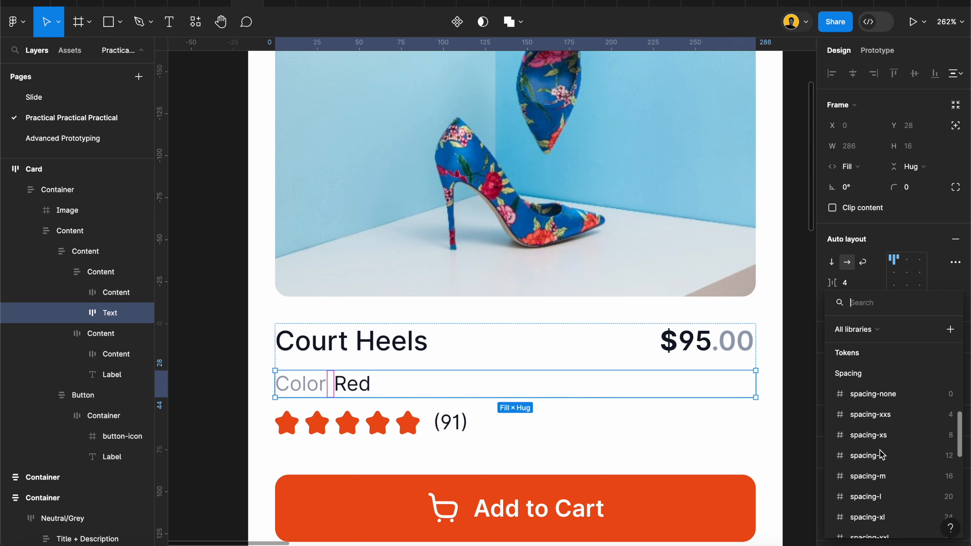
left_click(876, 420)
- Apply the spacing-none token to the horizontal and vertical padding of the Content frame holding the product name and price
left_click(547, 355)
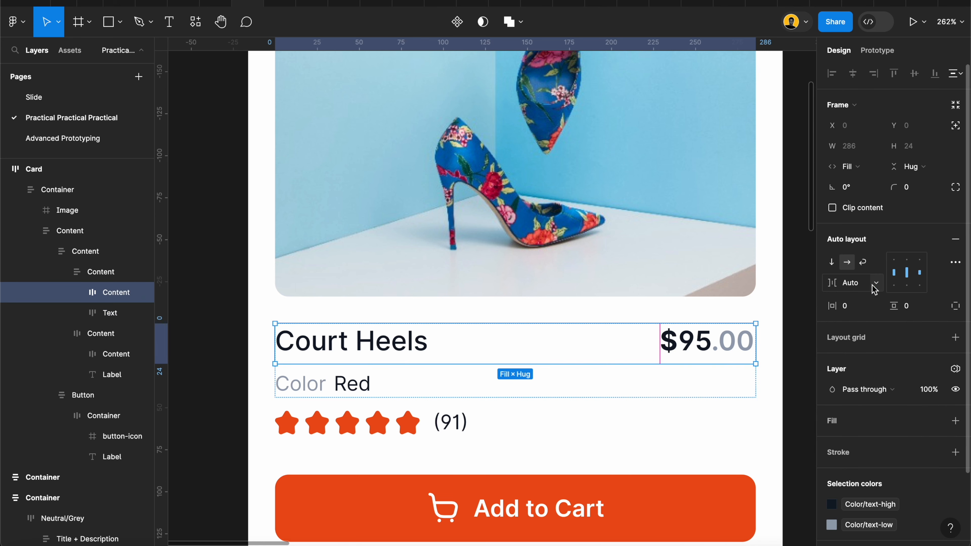
left_click(877, 309)
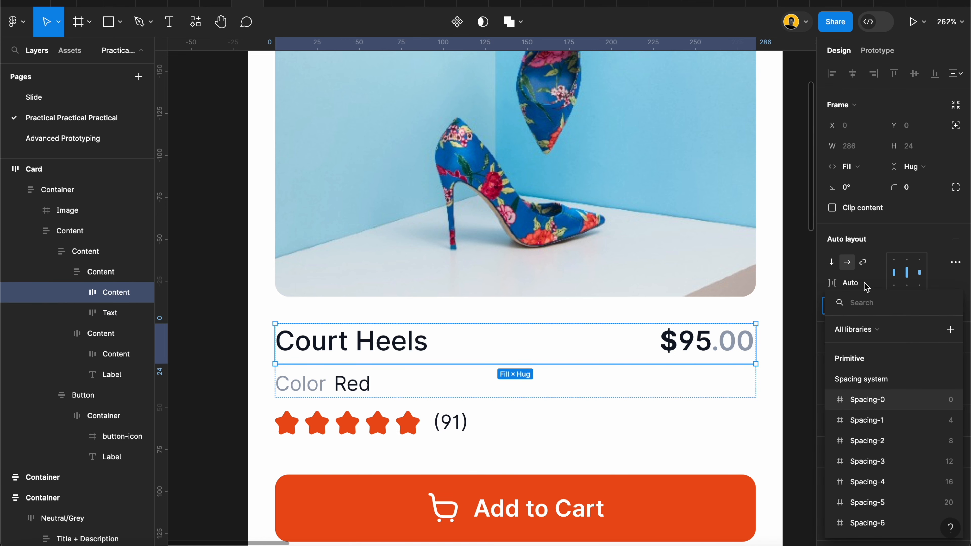
scroll(903, 429, "down", 5)
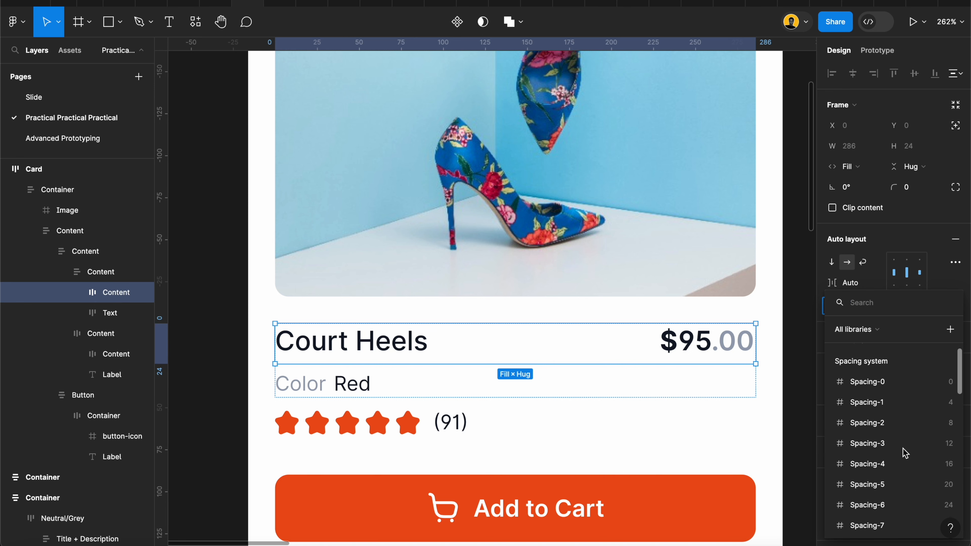
scroll(904, 453, "down", 2)
left_click(900, 432)
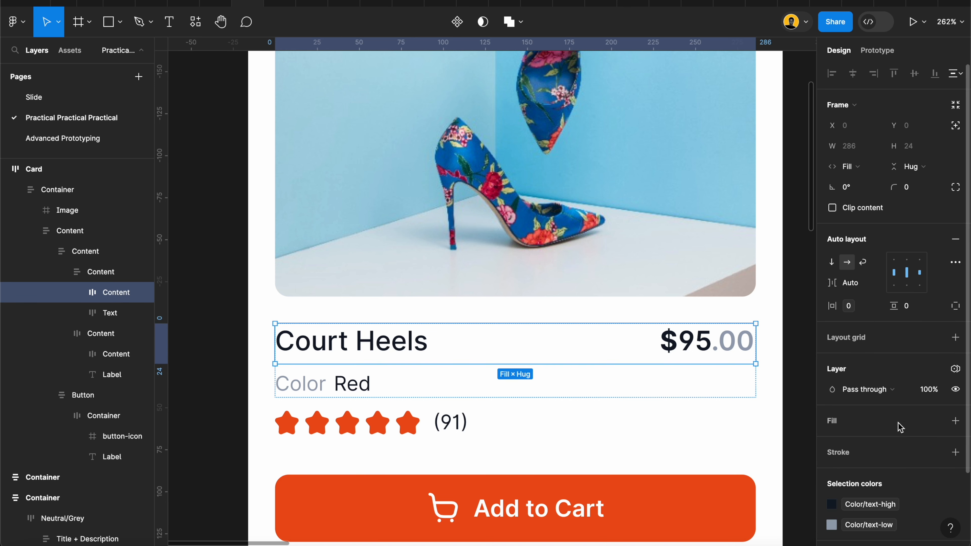
left_click(936, 308)
scroll(899, 451, "down", 5)
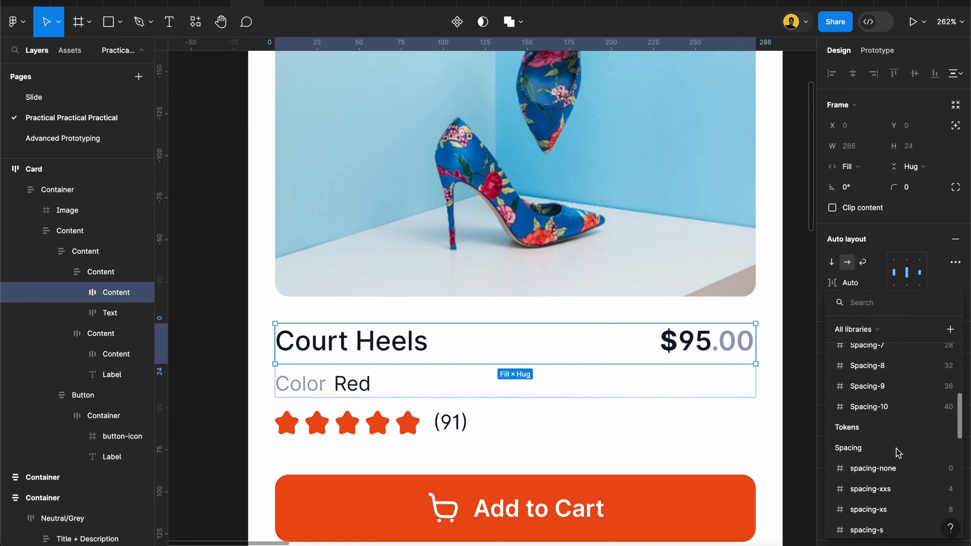
scroll(897, 452, "down", 1)
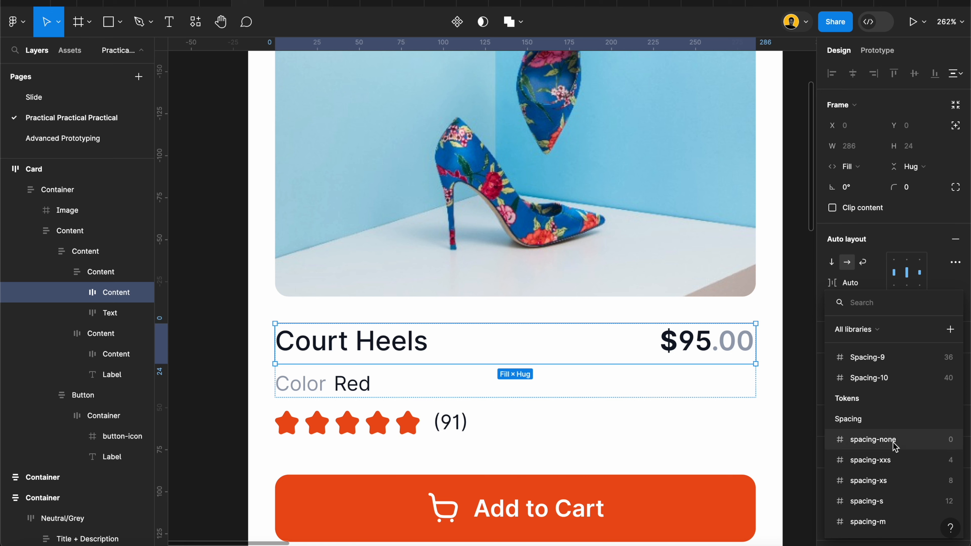
left_click(894, 444)
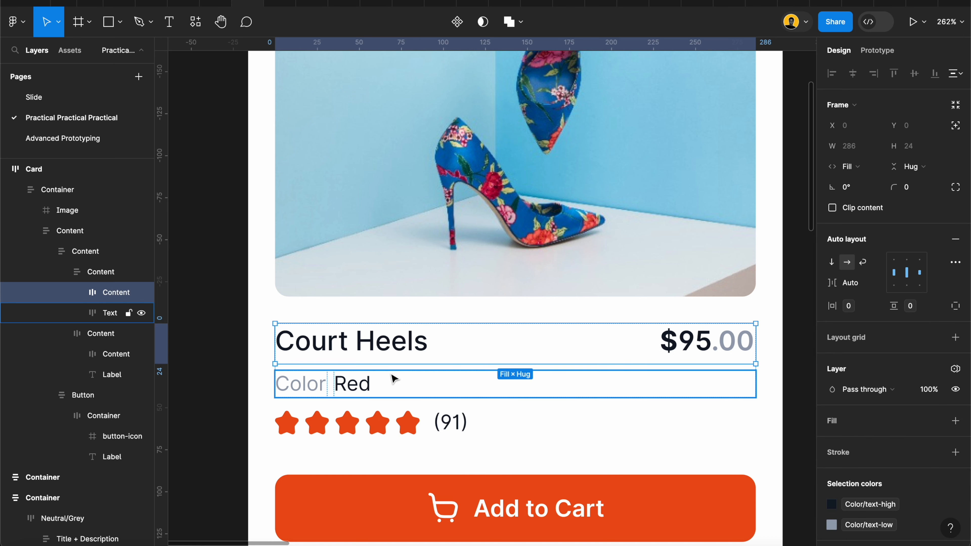
- Apply the spacing-none token to the horizontal and vertical padding of the Text frame holding the Color label and value
left_click(393, 382)
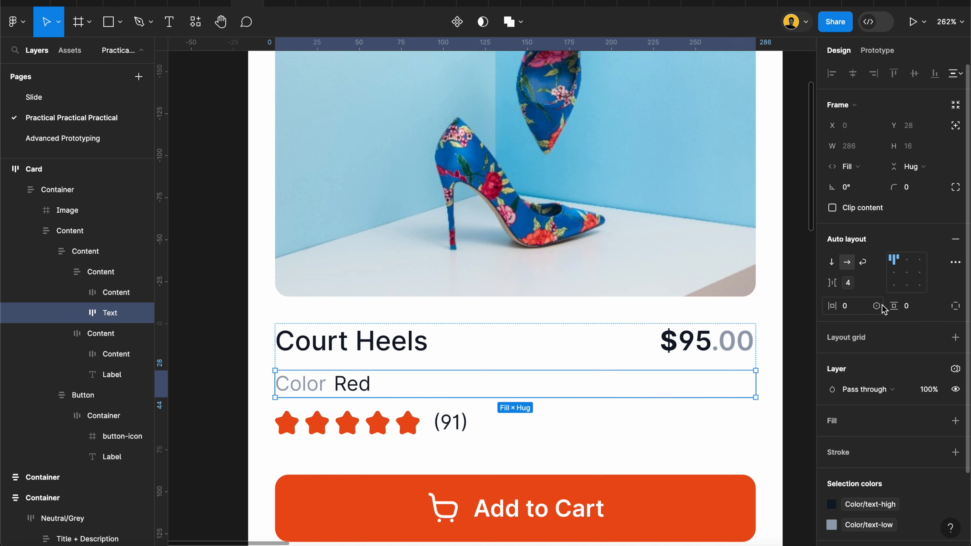
left_click(876, 306)
scroll(896, 434, "down", 3)
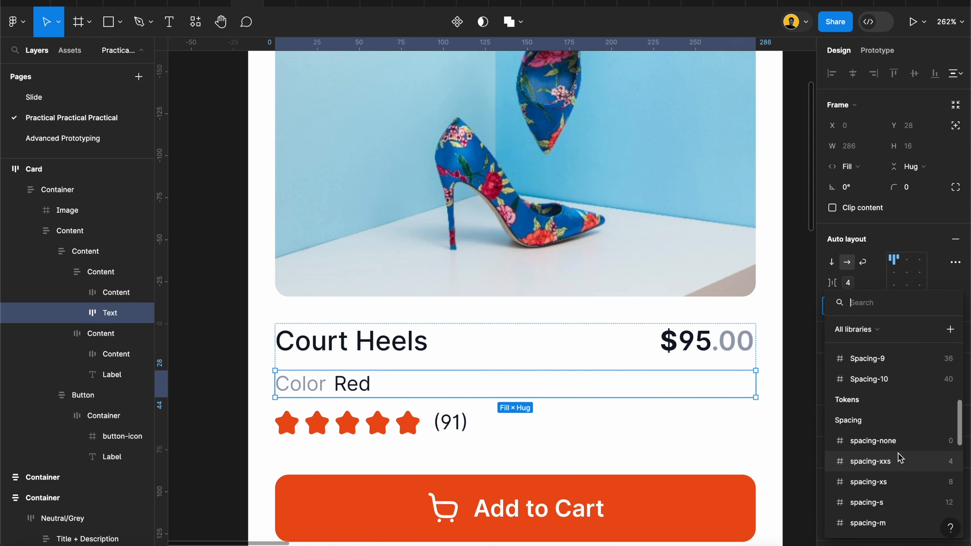
left_click(898, 450)
left_click(937, 306)
scroll(897, 453, "down", 3)
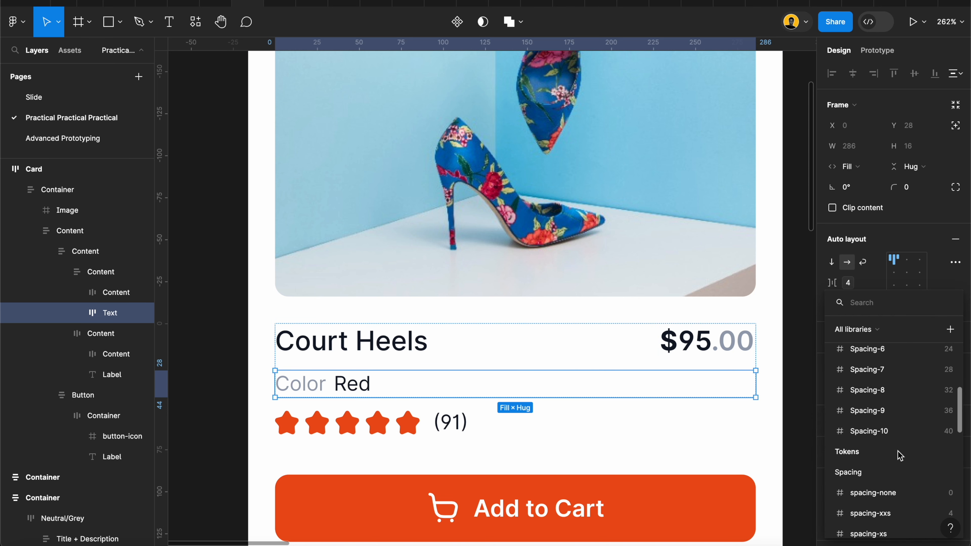
left_click(887, 447)
- Check the auto layout settings of the card's rating, product name, price and color elements for remaining raw spacing values
left_click(435, 430)
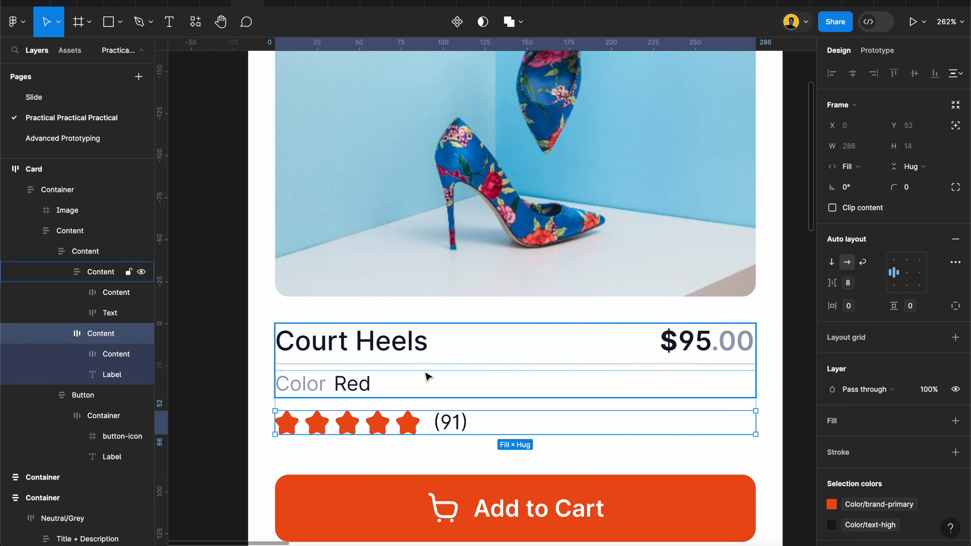
left_click(422, 354)
left_click(412, 355)
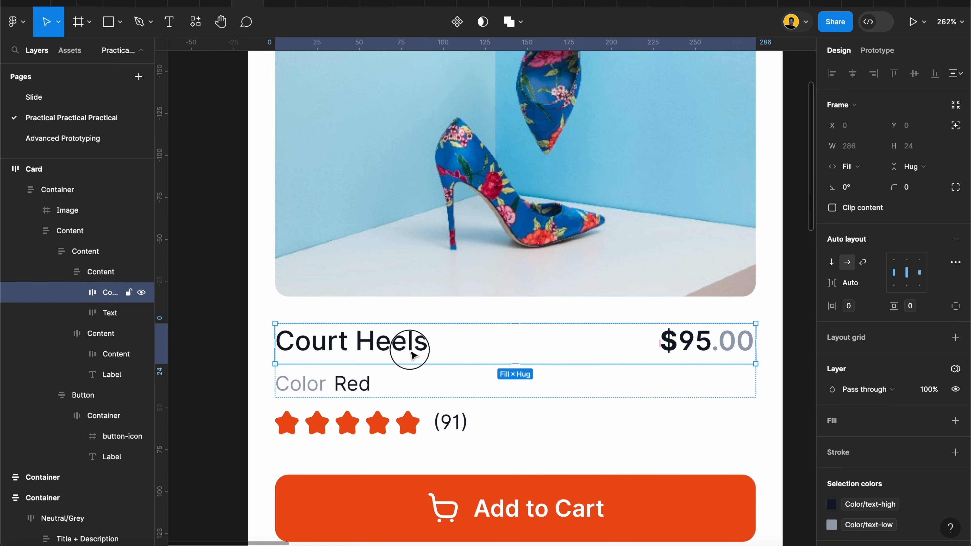
left_click(412, 355)
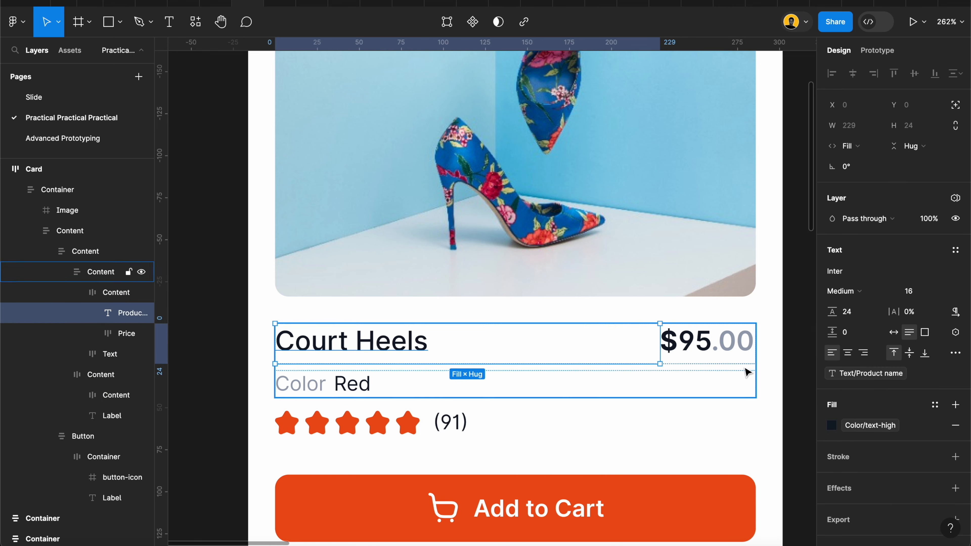
left_click(729, 351)
type("Price")
left_click(652, 390)
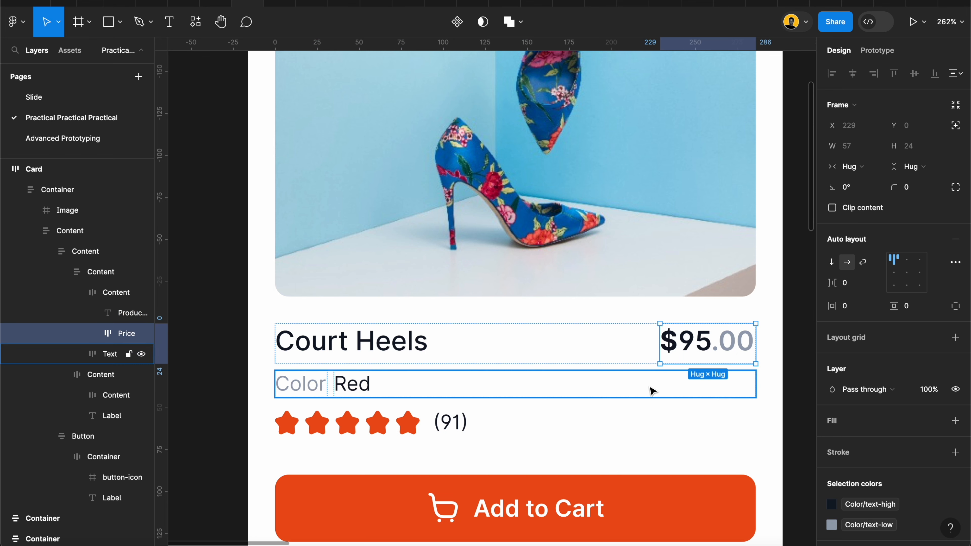
scroll(544, 370, "down", 5)
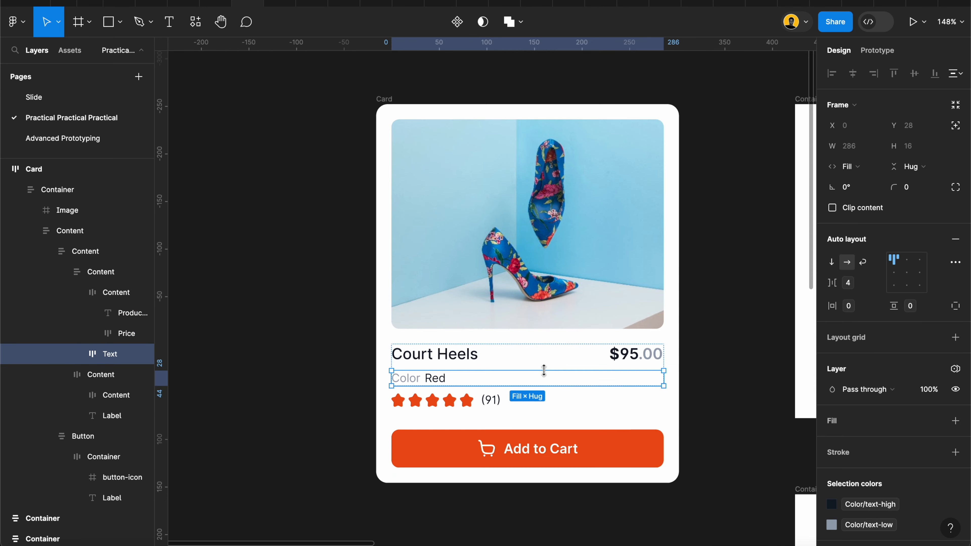
left_click(465, 394)
- Apply the spacing-xs token to the vertical gap of the Add to Cart Button frame
left_click(473, 445)
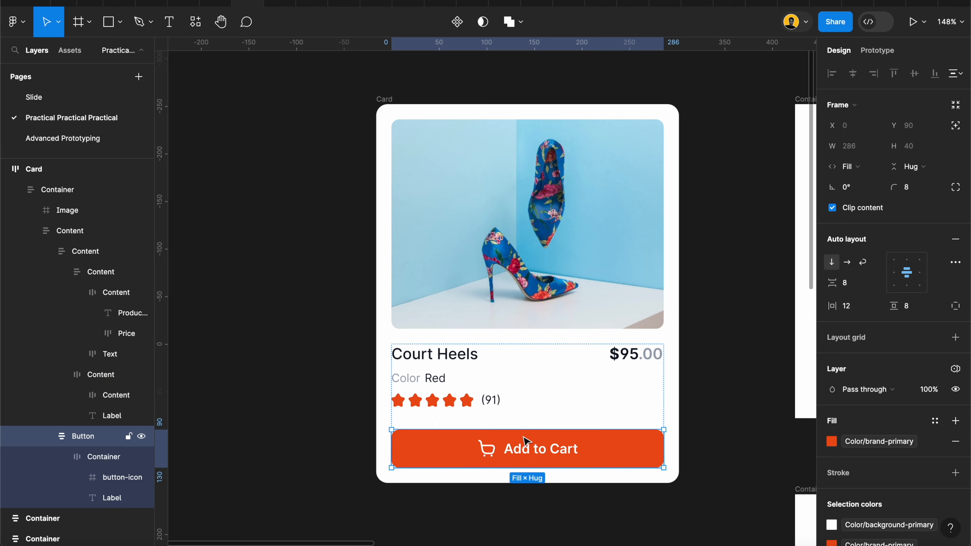
scroll(520, 454, "up", 5)
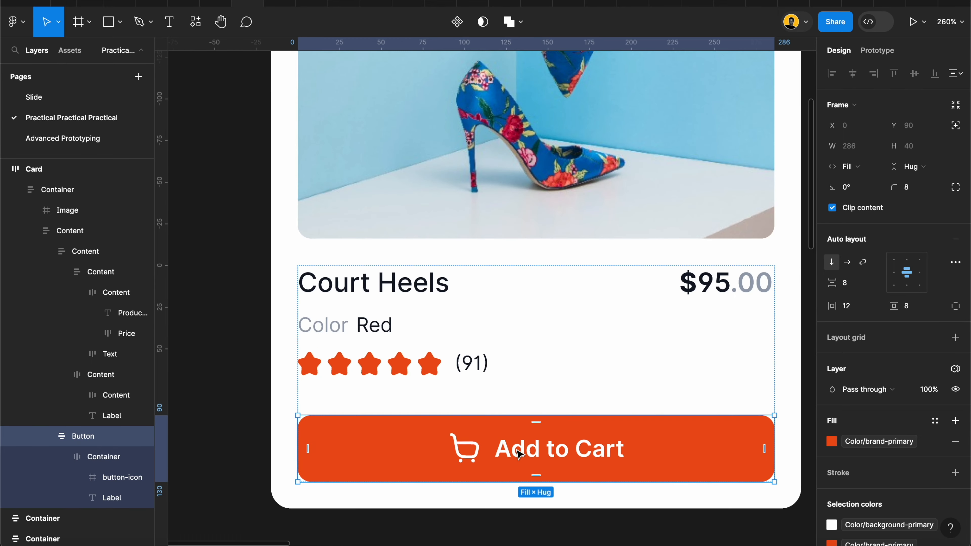
left_click(874, 284)
left_click(874, 331)
scroll(890, 461, "down", 5)
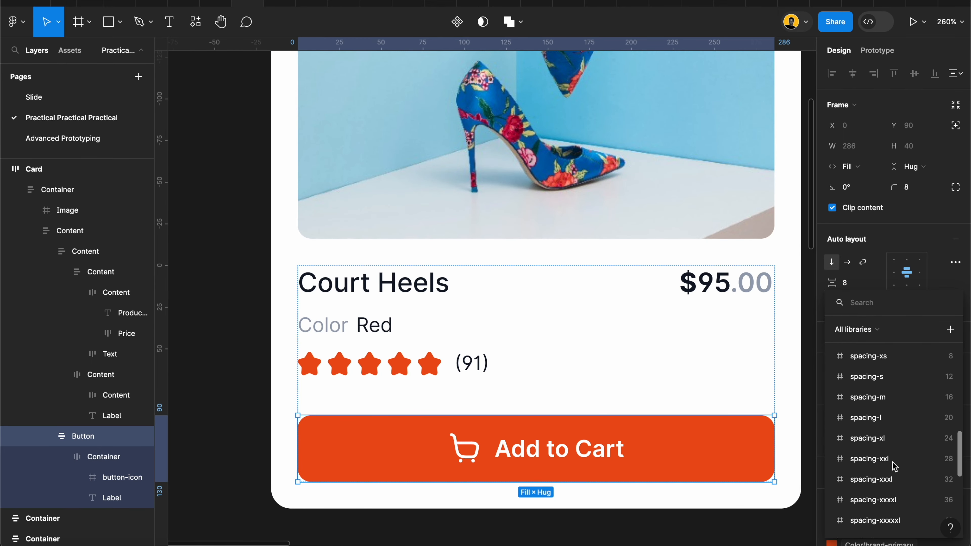
left_click(906, 394)
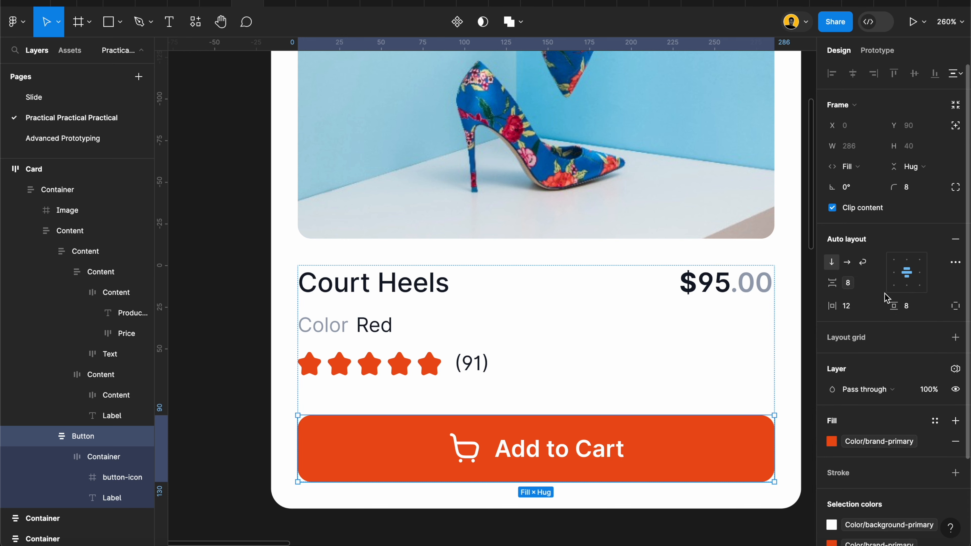
- Apply the spacing-s token to the Add to Cart Button frame's horizontal padding and spacing-xs to its vertical padding
left_click(876, 306)
scroll(907, 474, "down", 10)
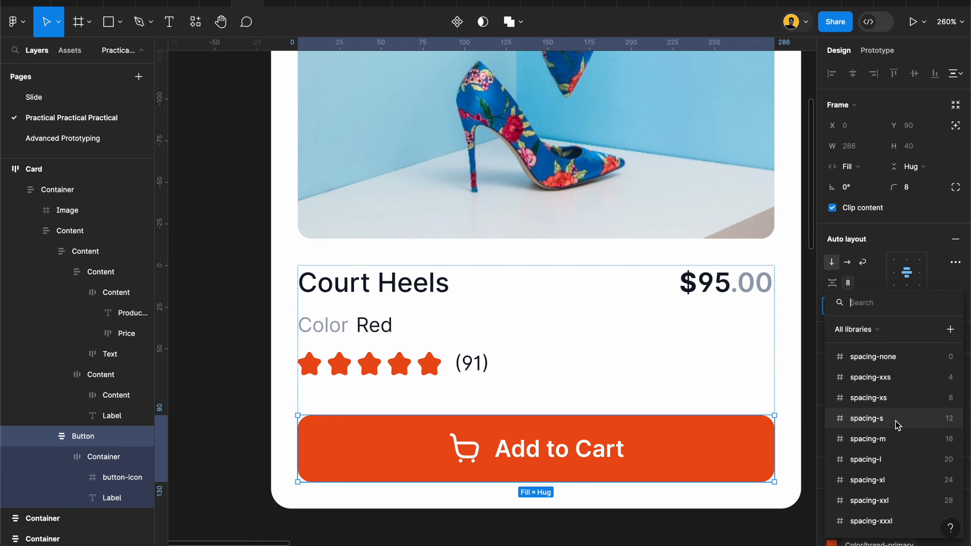
left_click(895, 424)
left_click(938, 309)
scroll(893, 453, "down", 5)
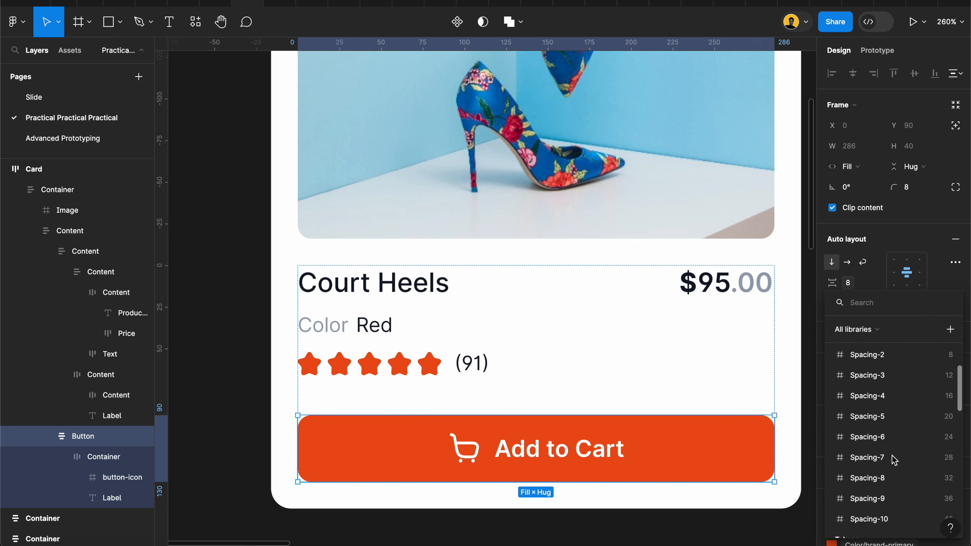
scroll(892, 458, "up", 4)
scroll(893, 459, "up", 2)
scroll(893, 458, "down", 7)
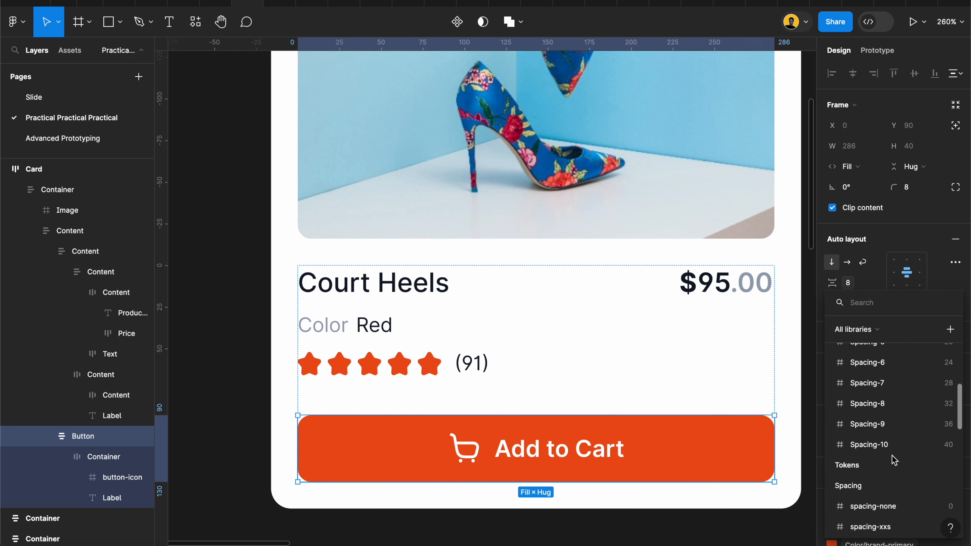
scroll(893, 460, "down", 2)
scroll(893, 459, "up", 3)
left_click(892, 459)
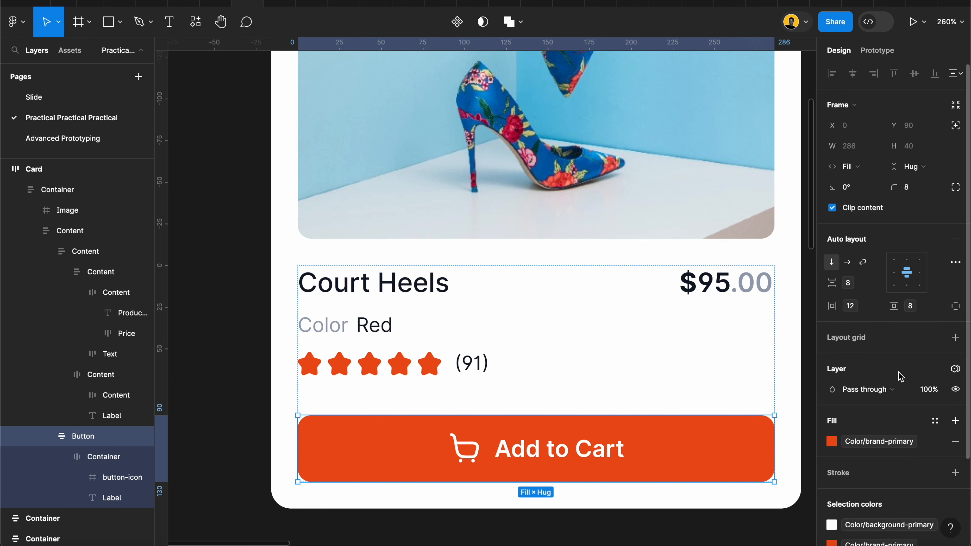
- Apply the spacing-xxs token to the horizontal gap of the outer Card frame
scroll(704, 369, "down", 5)
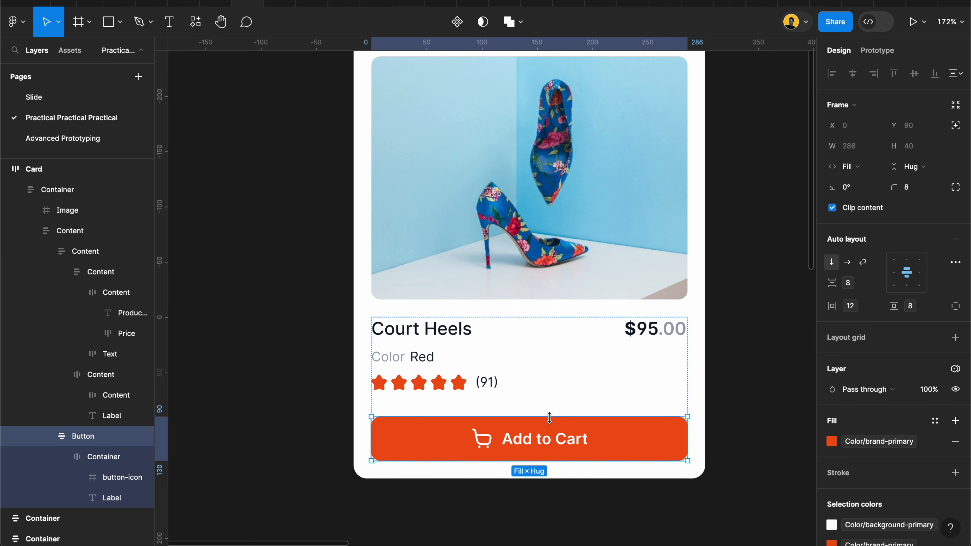
scroll(531, 461, "down", 5)
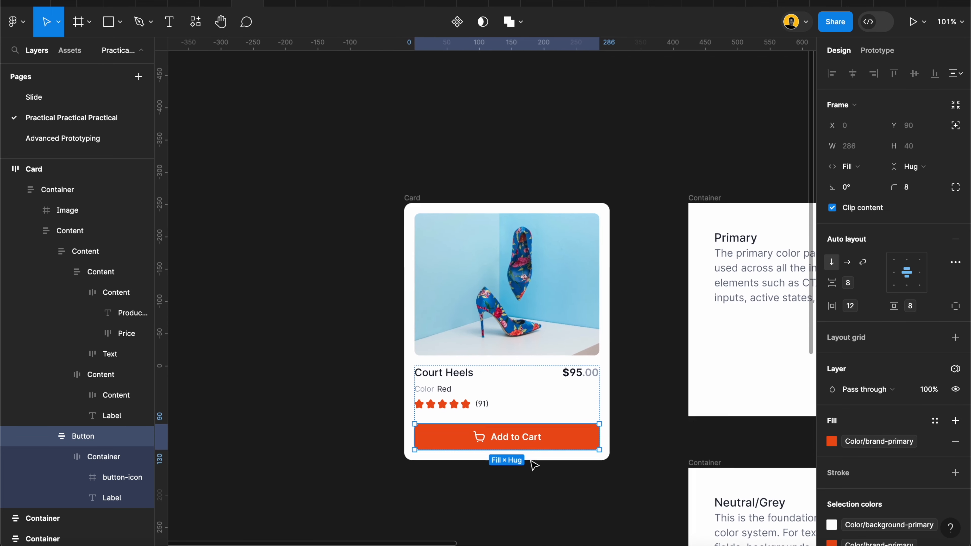
left_click(628, 357)
left_click(404, 206)
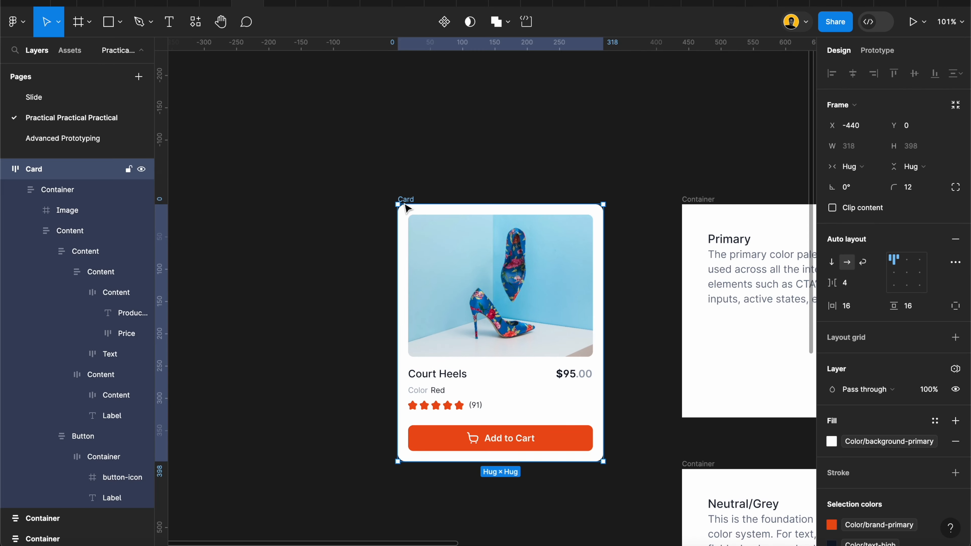
scroll(505, 395, "up", 4)
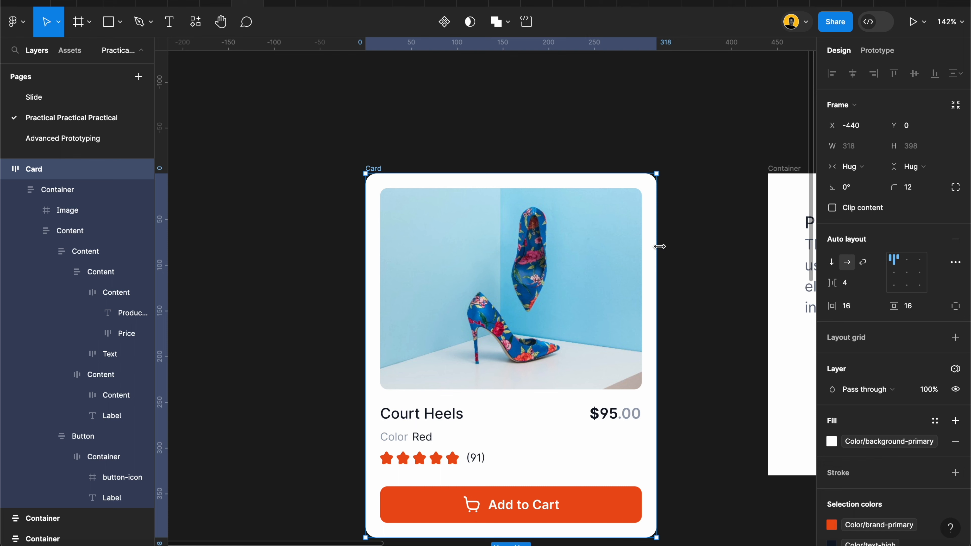
left_click(555, 138)
double_click(389, 205)
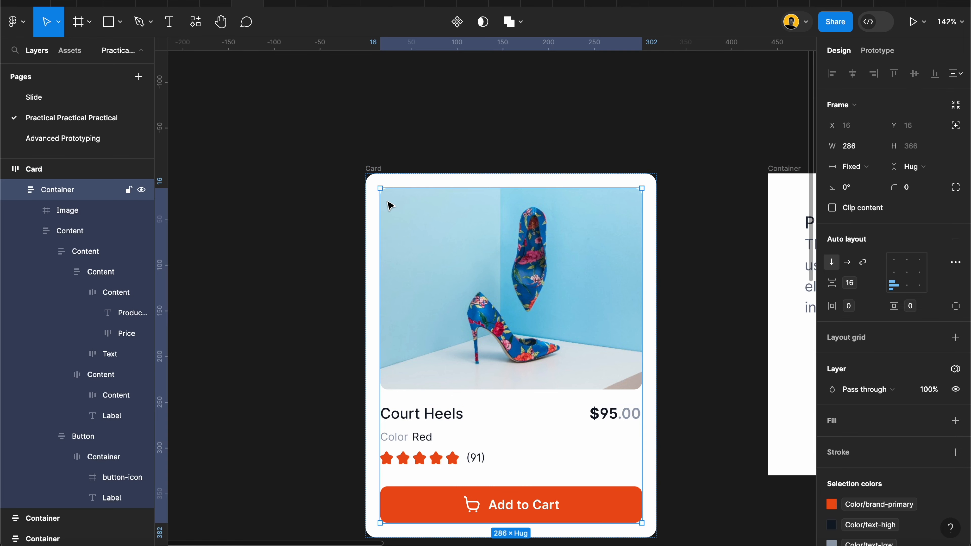
left_click(363, 161)
left_click(373, 167)
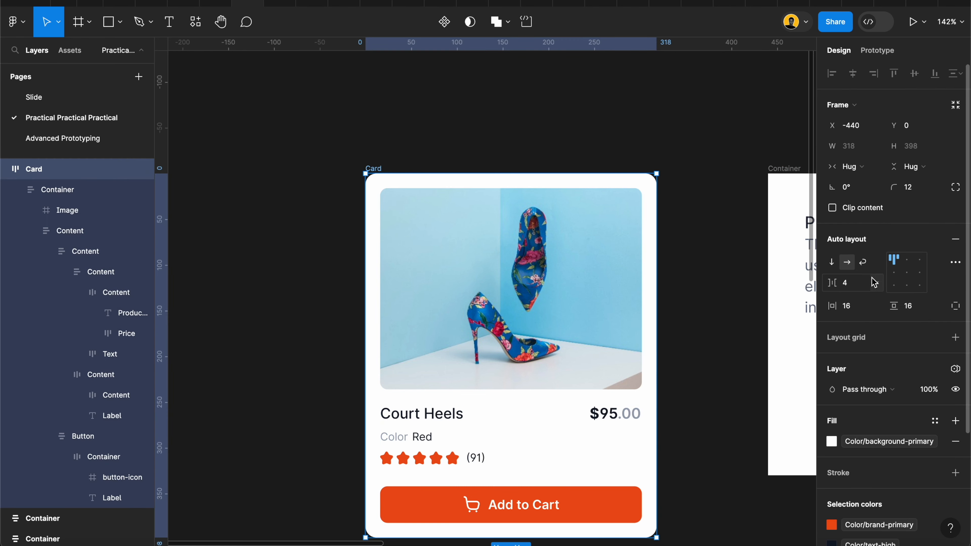
left_click(879, 283)
left_click(872, 324)
scroll(875, 421, "down", 5)
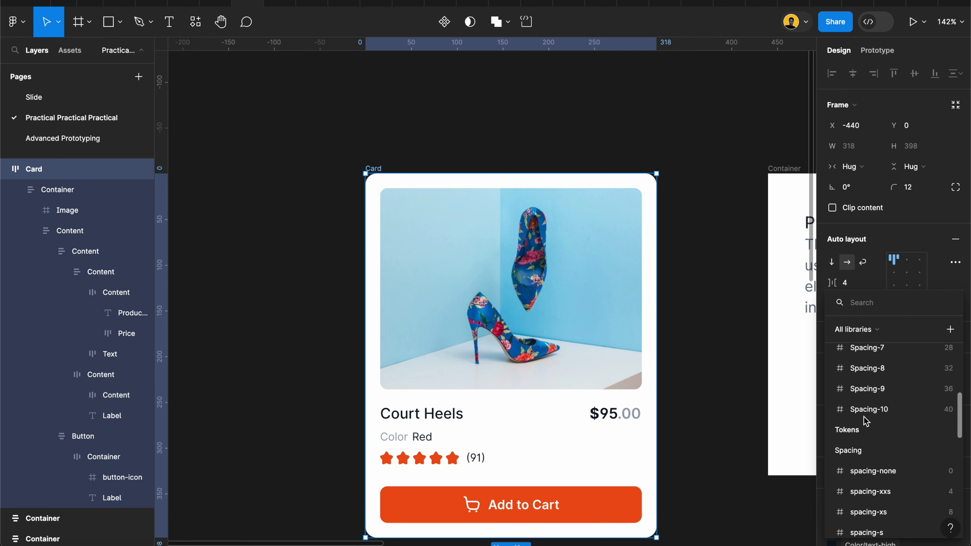
left_click(882, 447)
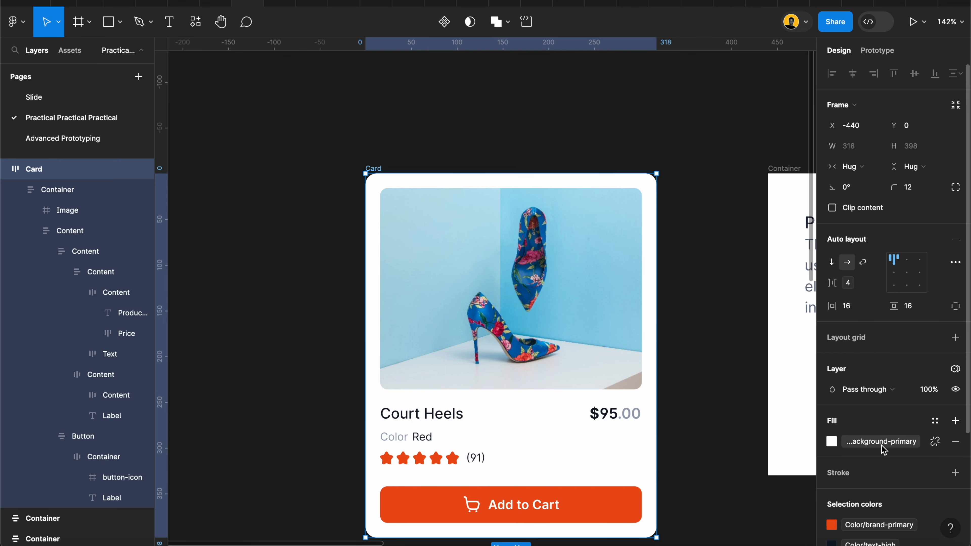
- Apply the spacing-m token to the horizontal and vertical padding of the Card frame
left_click(878, 306)
scroll(885, 465, "down", 5)
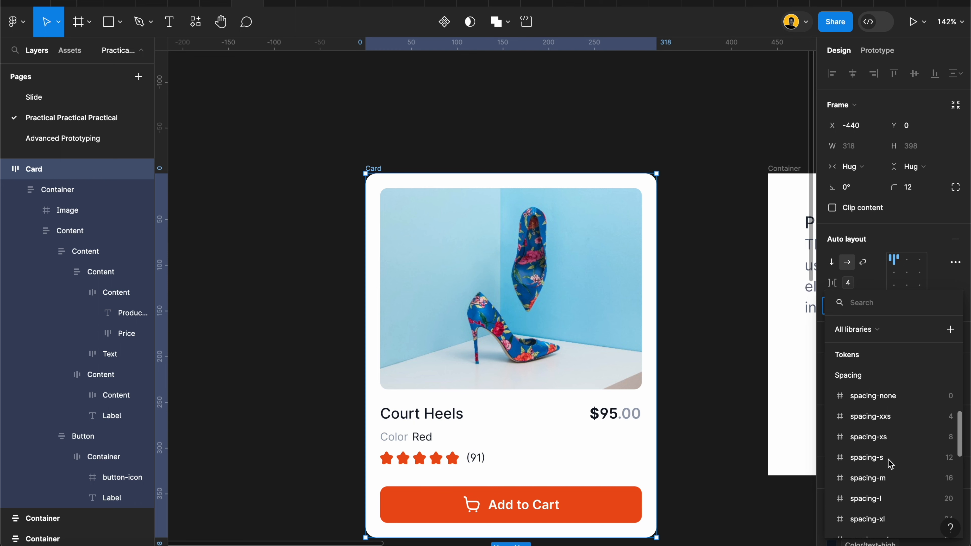
left_click(884, 461)
left_click(939, 308)
scroll(904, 447, "down", 5)
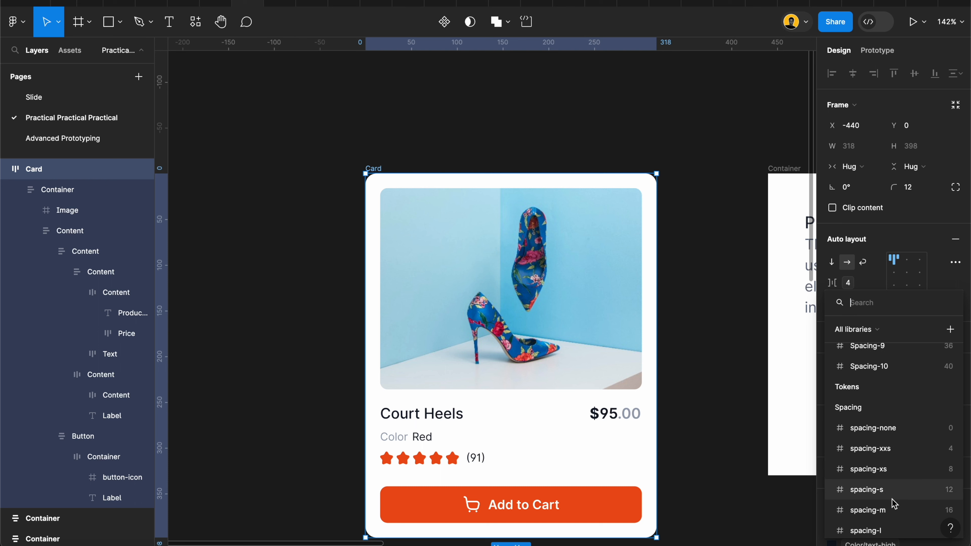
left_click(892, 511)
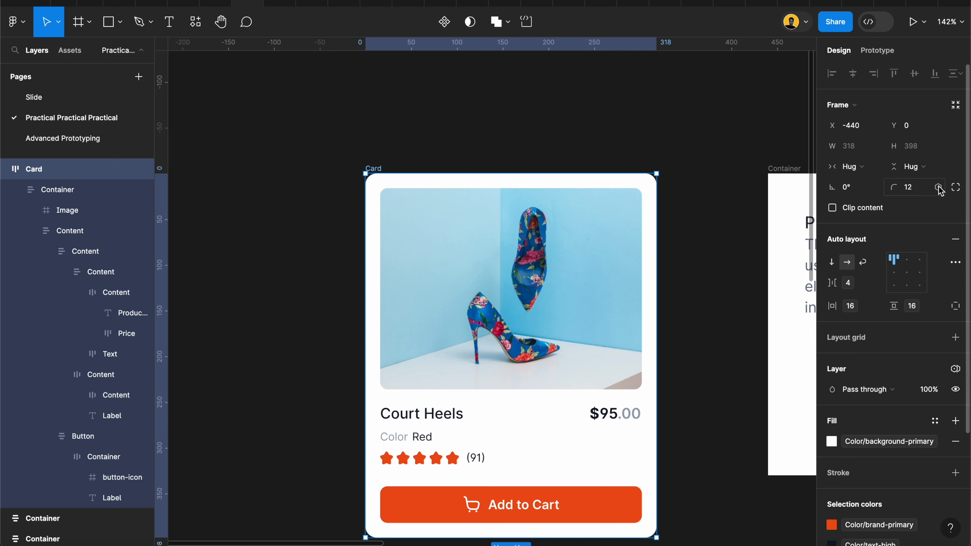
- Apply the corner-radius-s token to the Card frame's corner radius
left_click(938, 189)
scroll(880, 333, "down", 10)
scroll(881, 333, "down", 6)
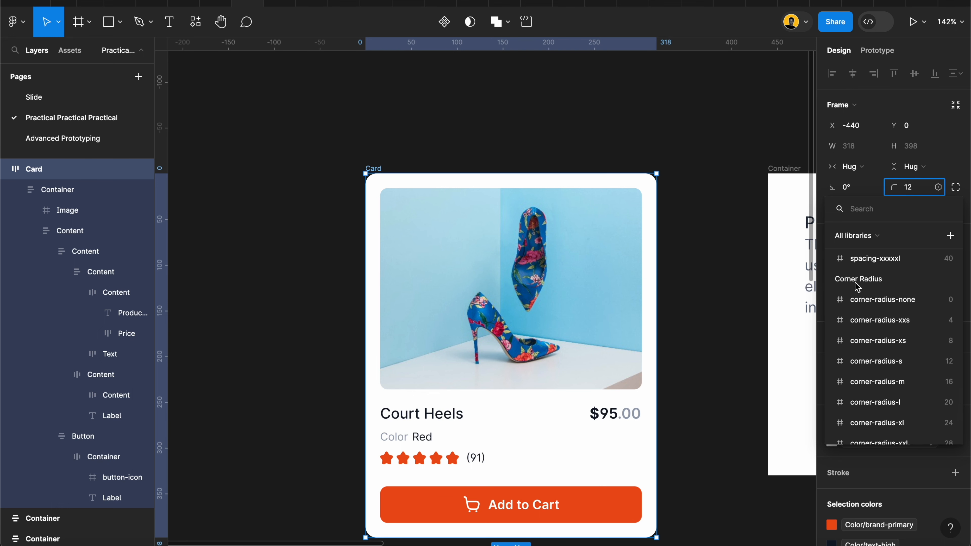
left_click(884, 361)
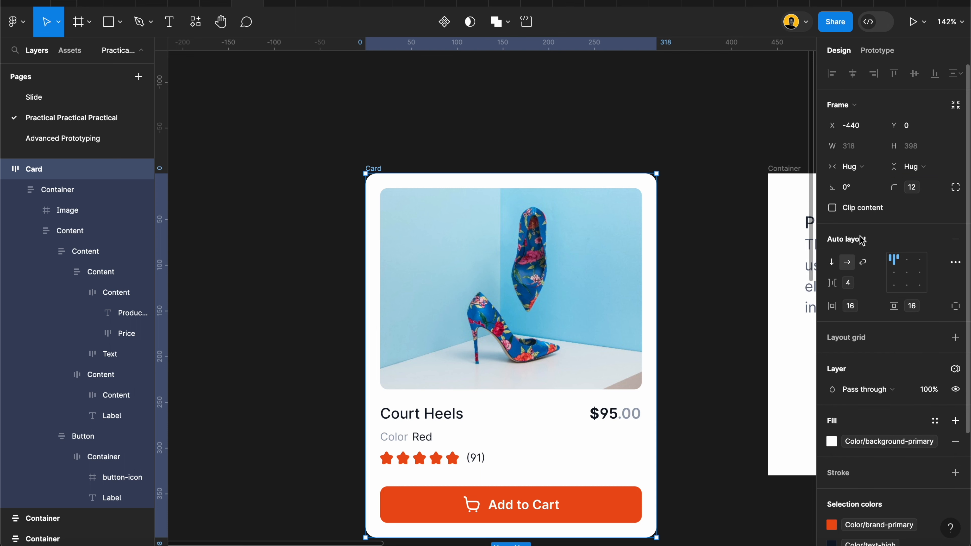
- Review which spacing and corner radius tokens are offered for the Card frame's corner radius and horizontal padding
left_click(937, 187)
scroll(892, 311, "down", 5)
scroll(892, 313, "up", 6)
scroll(892, 313, "down", 4)
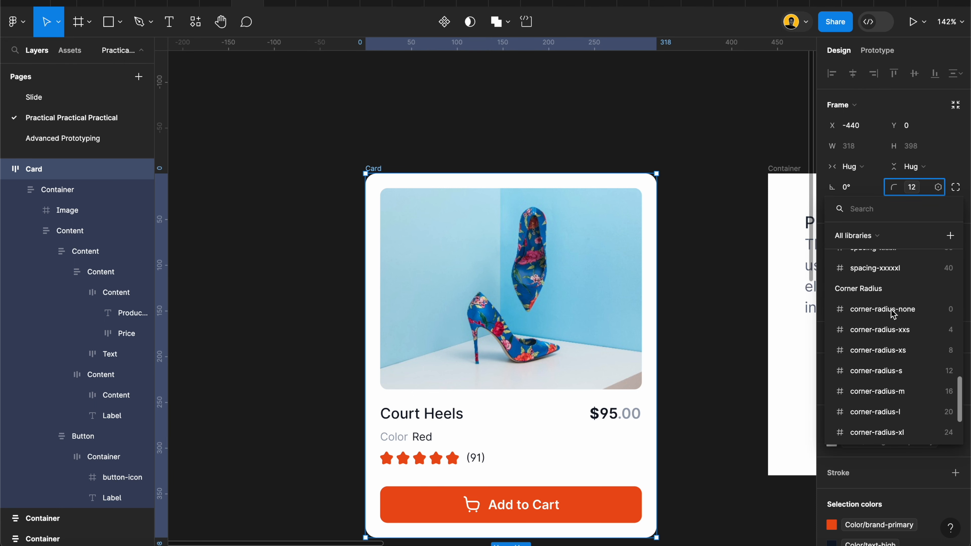
scroll(892, 314, "down", 2)
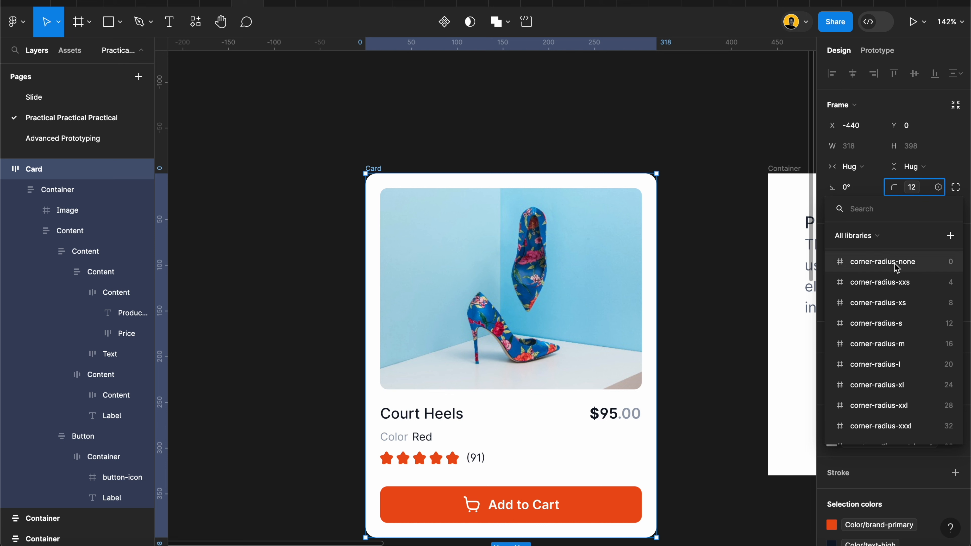
scroll(891, 269, "up", 2)
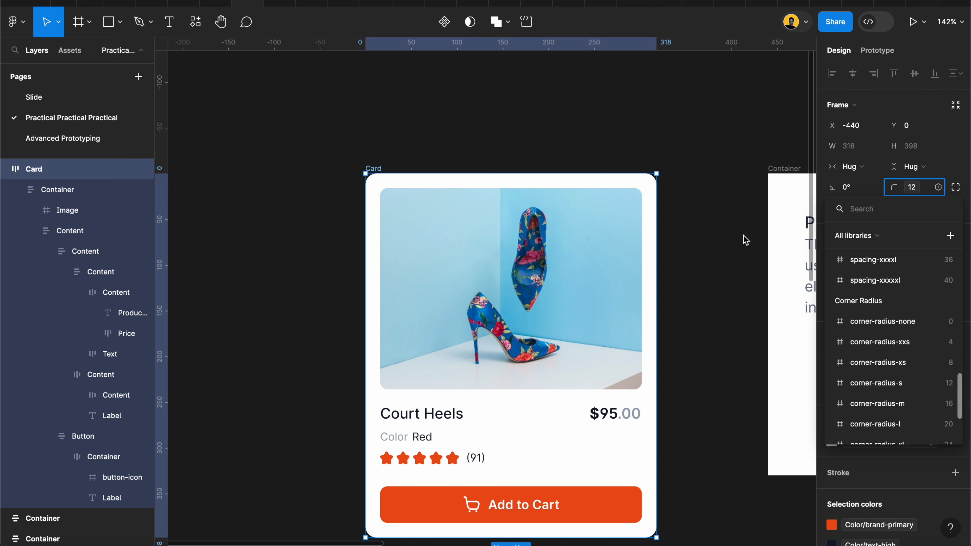
left_click(737, 251)
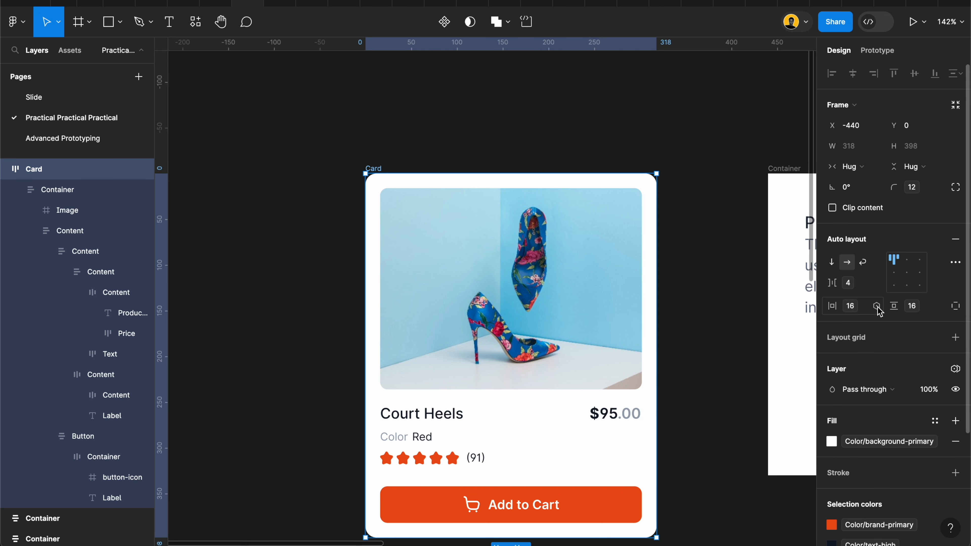
left_click(879, 308)
scroll(879, 412, "down", 10)
scroll(879, 412, "up", 3)
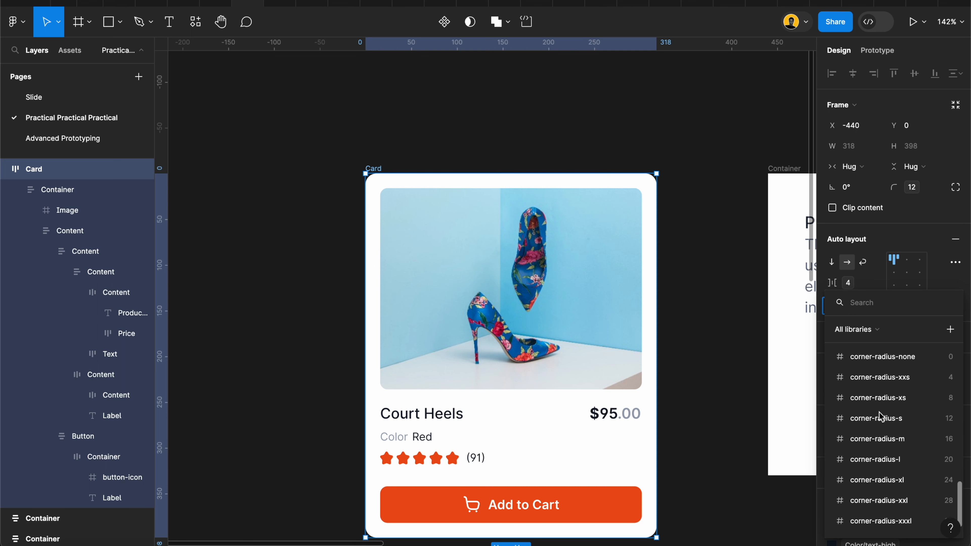
left_click(707, 214)
left_click(703, 210)
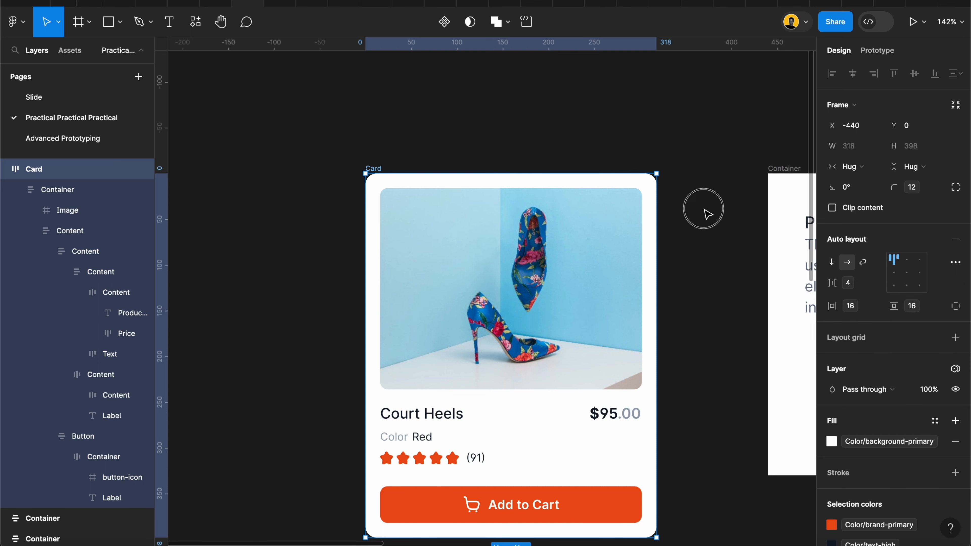
- Exclude Corner radius from the number scoping of all Spacing variables in the Tokens collection
left_click(955, 131)
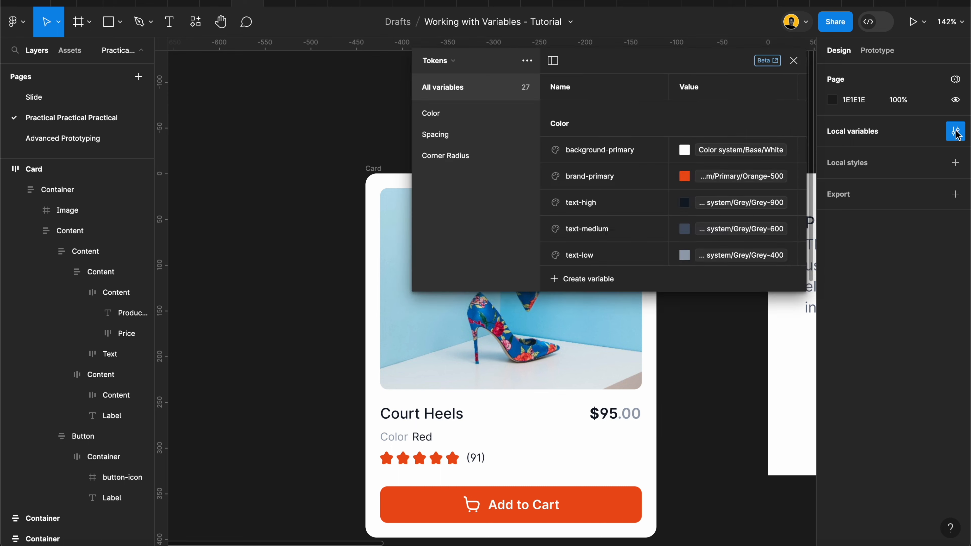
left_click(451, 142)
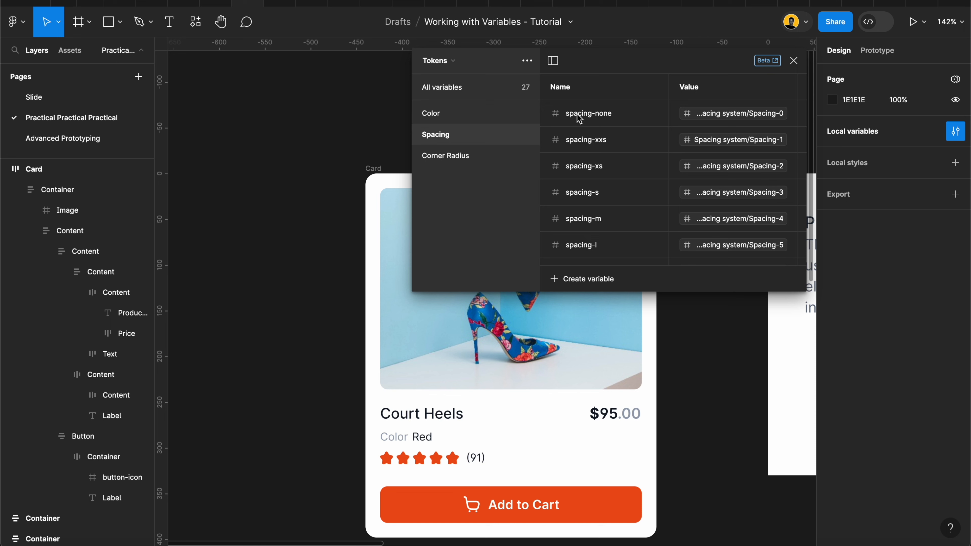
scroll(580, 166, "down", 5)
left_click(587, 256)
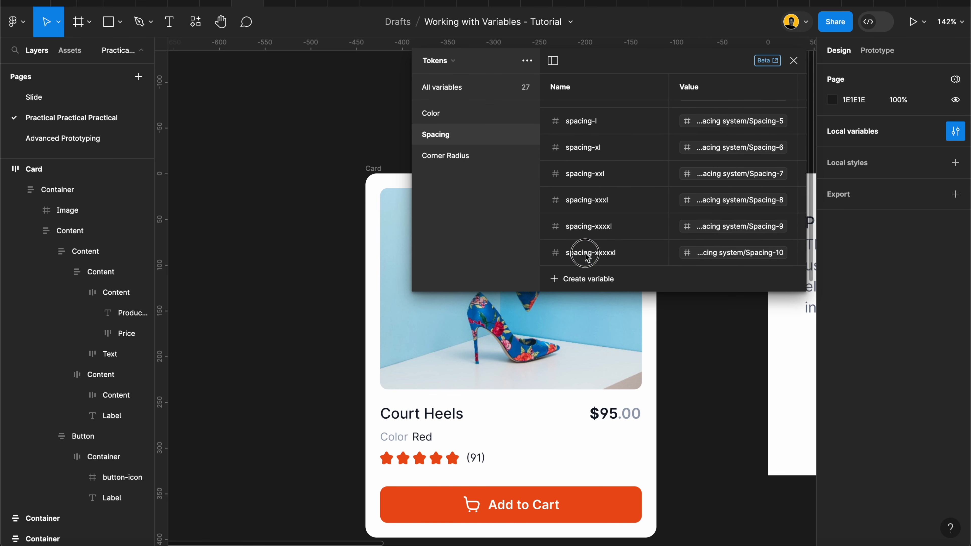
right_click(592, 222)
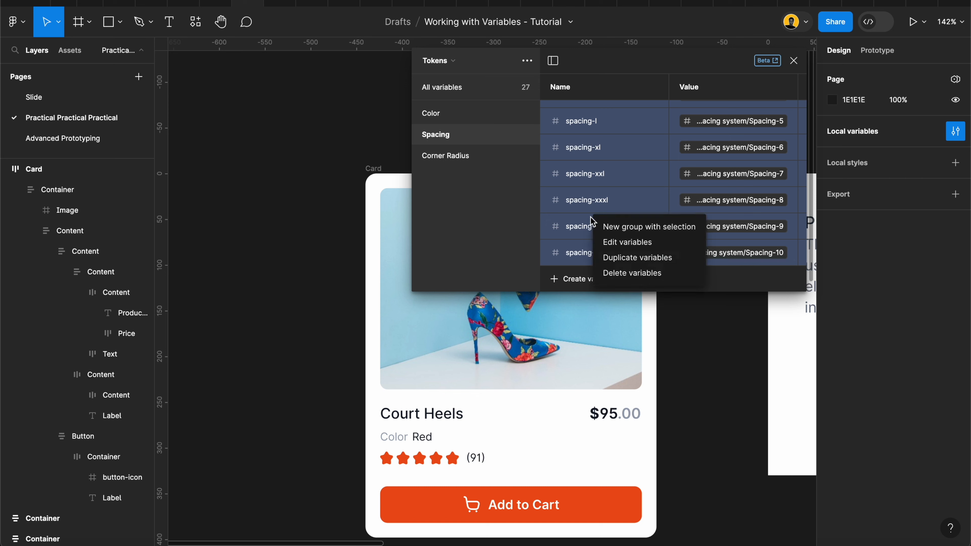
left_click(618, 244)
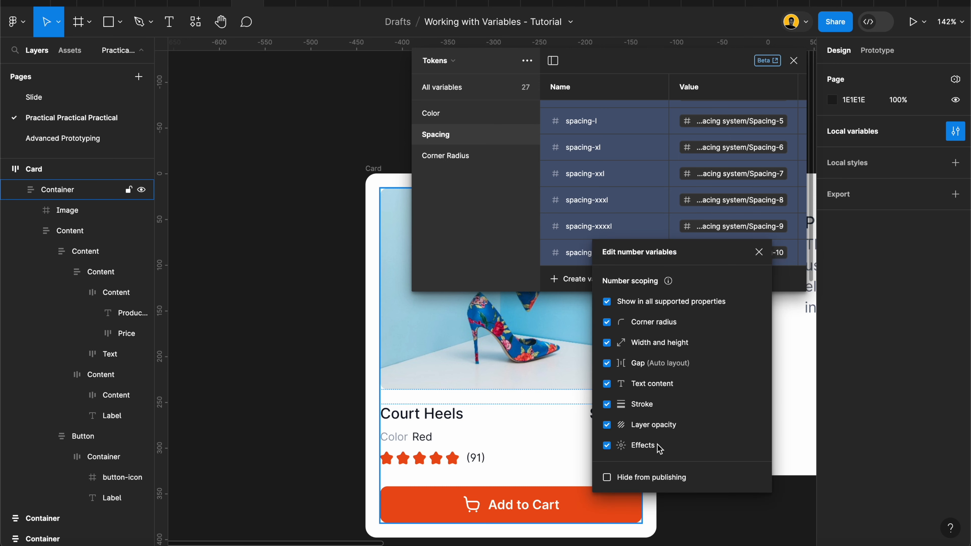
left_click(607, 322)
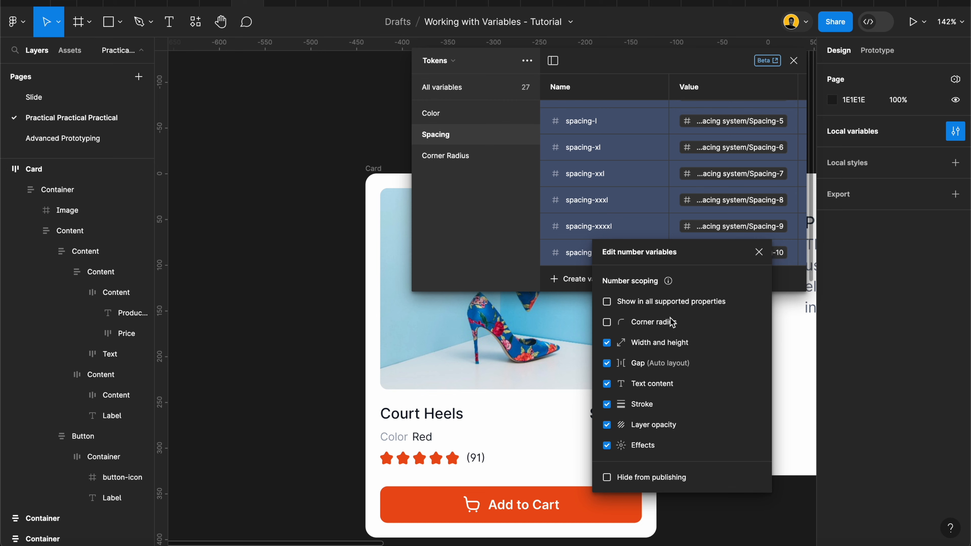
- Limit the number scoping of all Corner Radius variables in the Tokens collection to Corner radius only
left_click(463, 157)
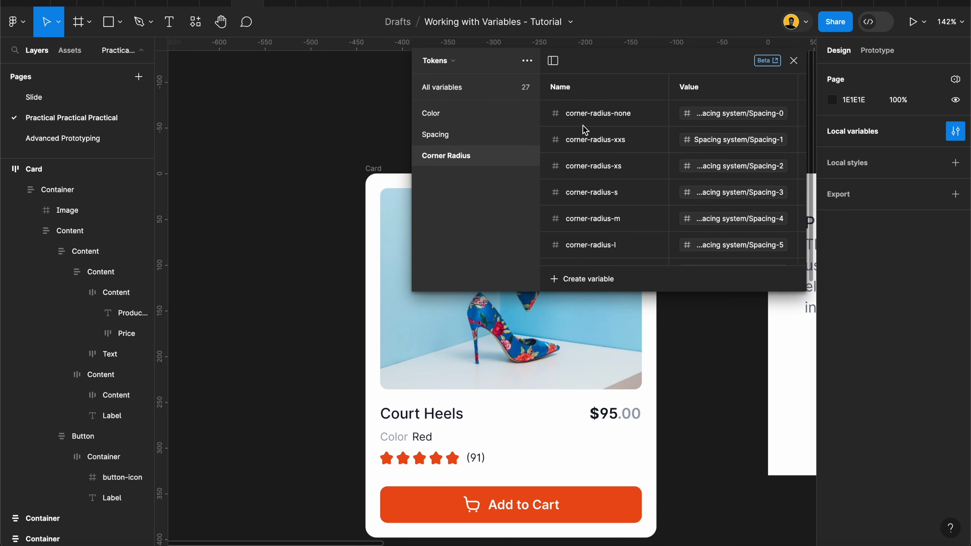
scroll(596, 179, "down", 3)
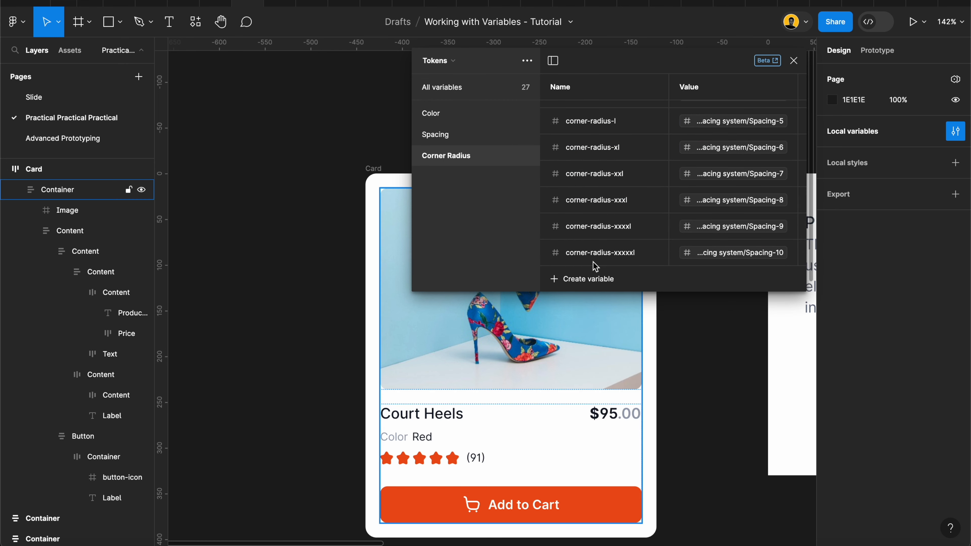
key("ctrl+a")
right_click(595, 197)
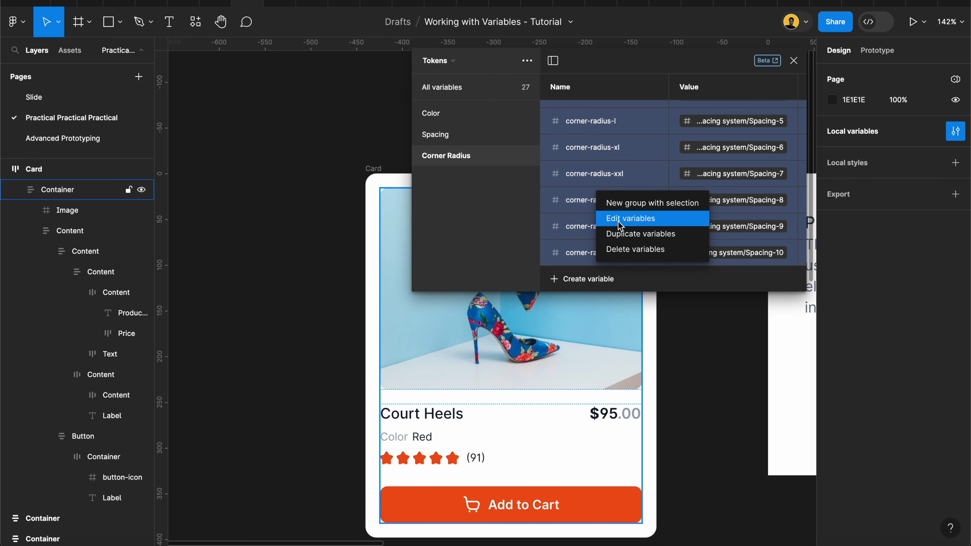
left_click(612, 216)
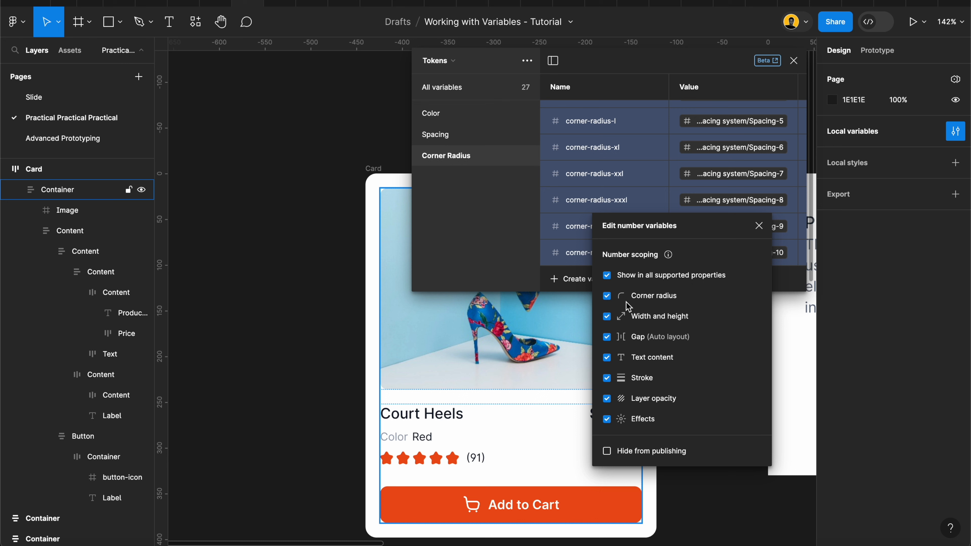
left_click(606, 277)
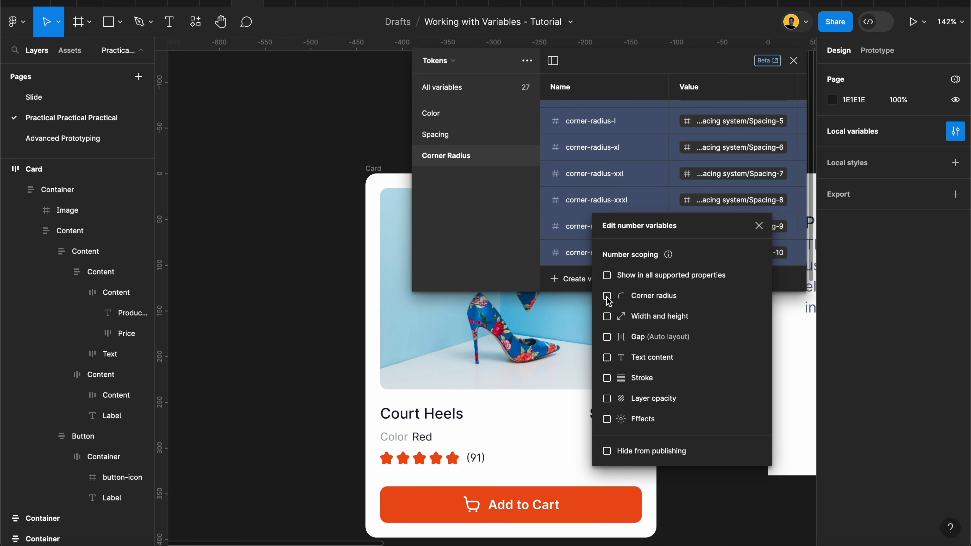
left_click(608, 297)
- Check the number scoping set for all Corner Radius variables in the Tokens collection
left_click(435, 135)
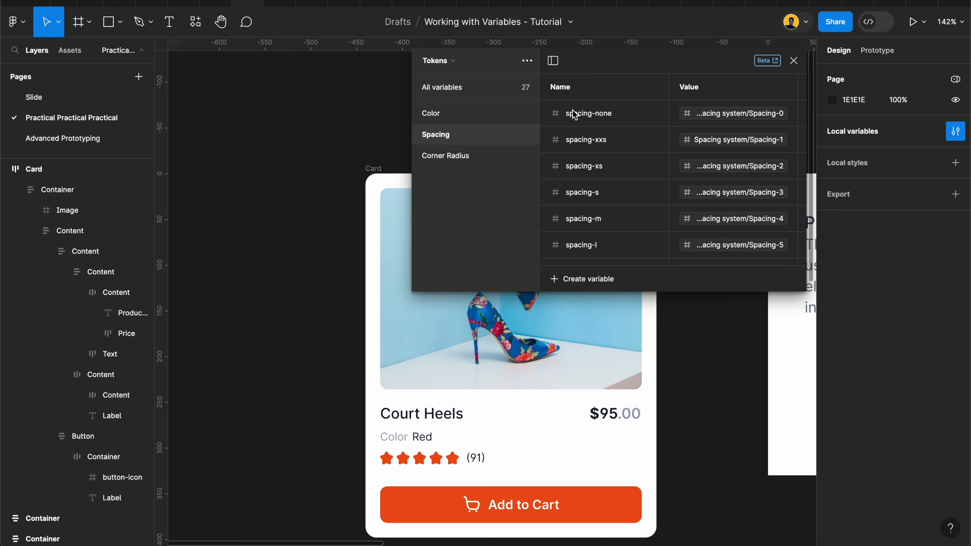
left_click(449, 155)
left_click(587, 121)
scroll(592, 218, "down", 3)
left_click(588, 252, "shift")
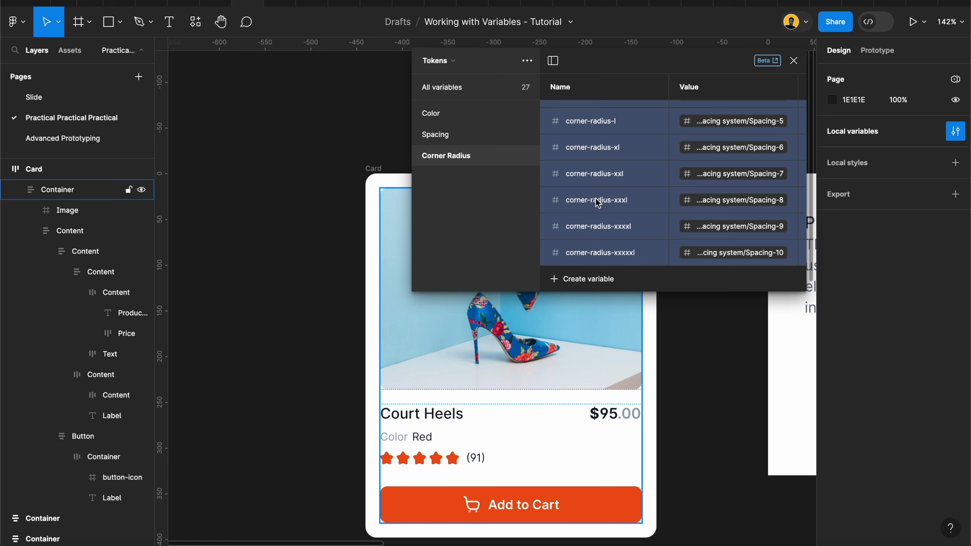
right_click(598, 202)
left_click(618, 223)
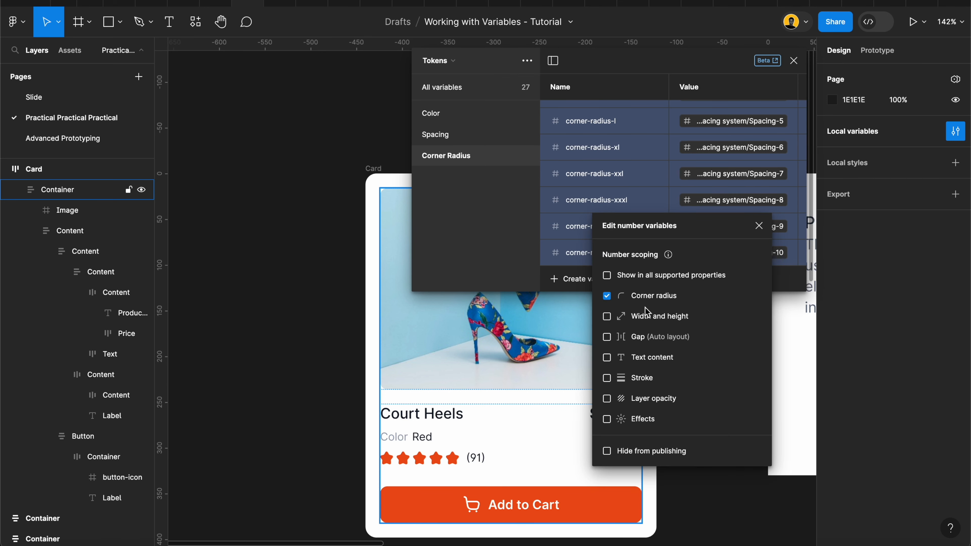
left_click(467, 210)
- Check the number scoping set for all Spacing variables in the Tokens collection and close the local variables
left_click(436, 135)
left_click(569, 115)
scroll(570, 115, "down", 3)
left_click(586, 252, "shift")
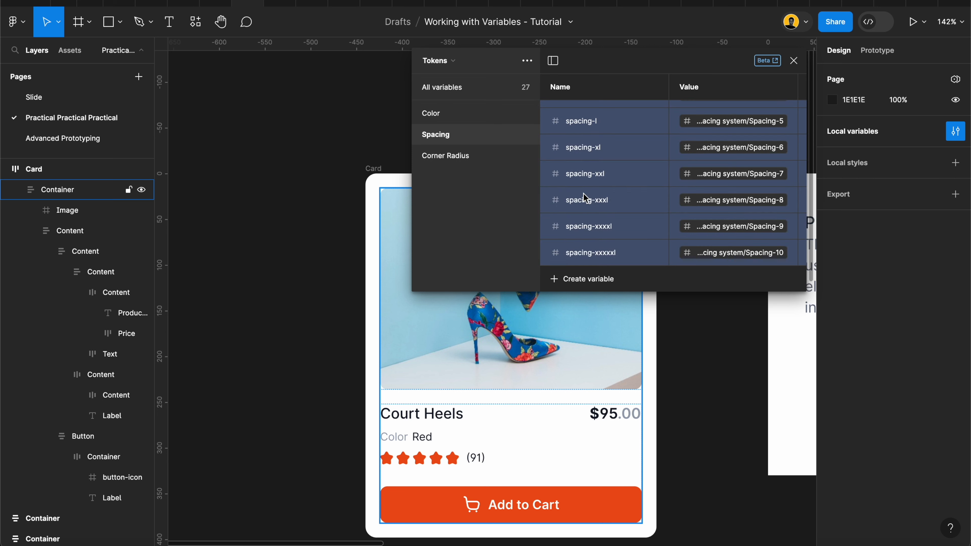
right_click(584, 197)
left_click(610, 221)
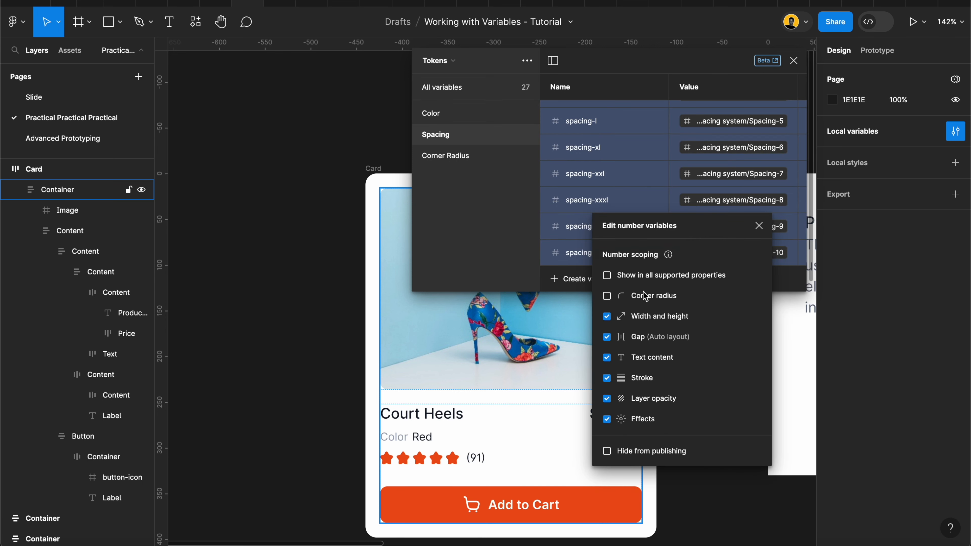
left_click(484, 227)
left_click(325, 135)
left_click(793, 61)
- Review which Tokens variables are offered for the Card frame's corner radius
left_click(372, 169)
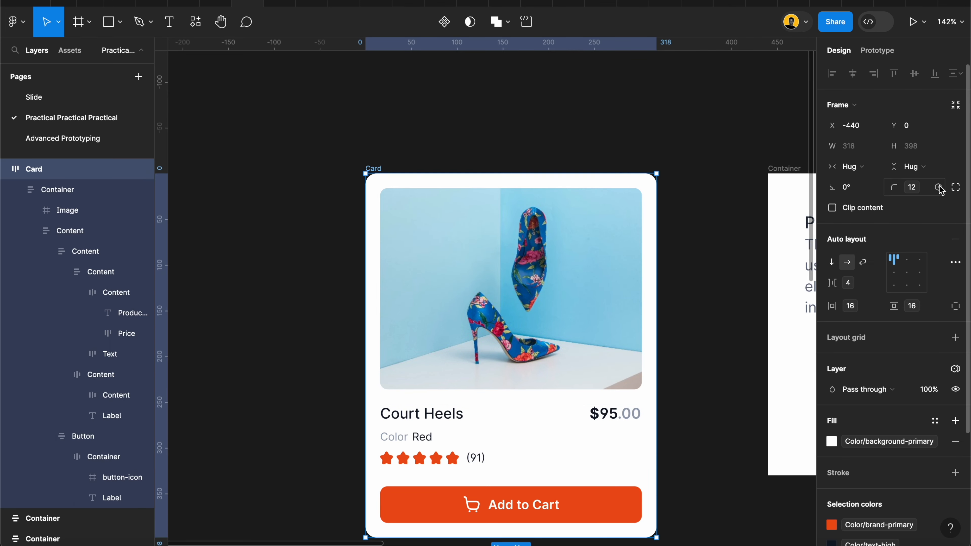
left_click(937, 188)
scroll(913, 343, "down", 2)
scroll(913, 345, "down", 10)
scroll(913, 344, "up", 5)
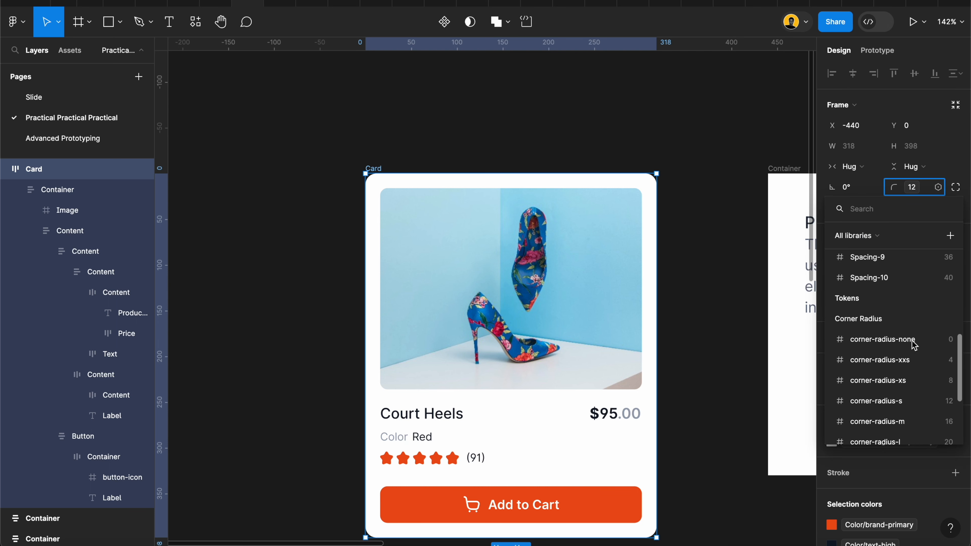
scroll(913, 344, "down", 2)
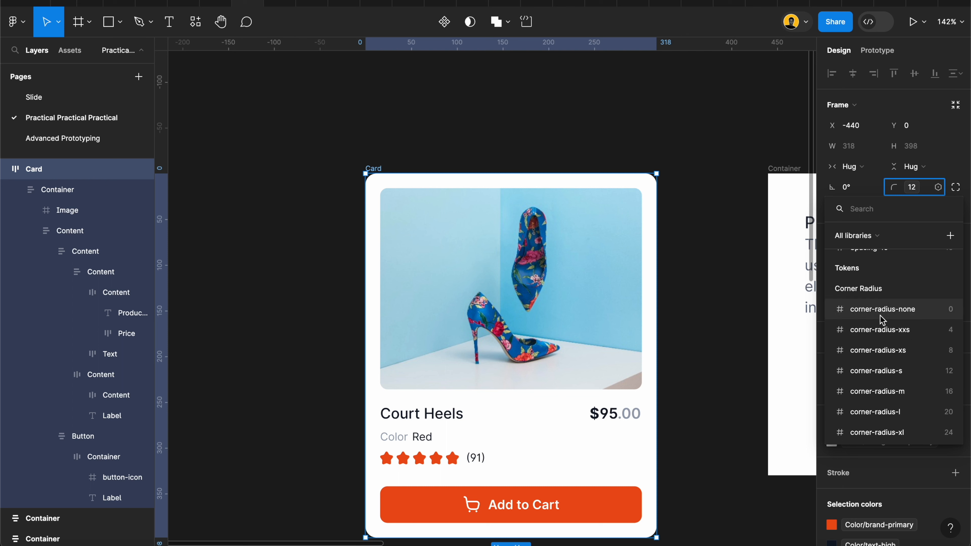
scroll(878, 313, "down", 3)
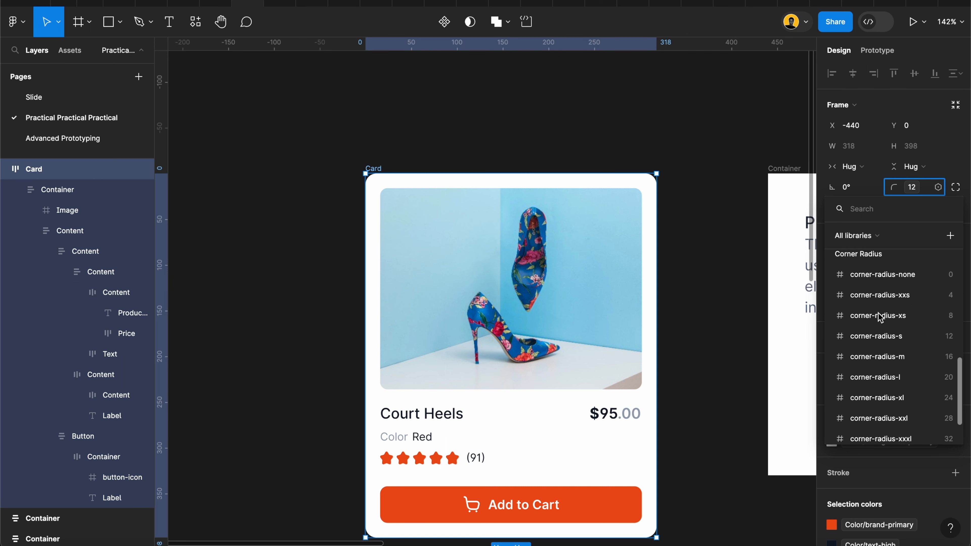
scroll(878, 317, "up", 15)
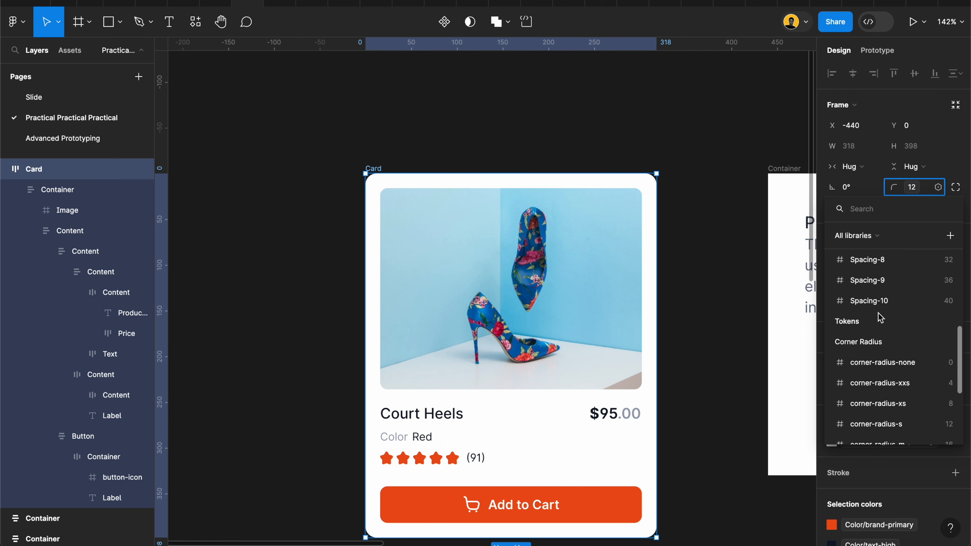
scroll(875, 311, "down", 1)
scroll(864, 306, "down", 14)
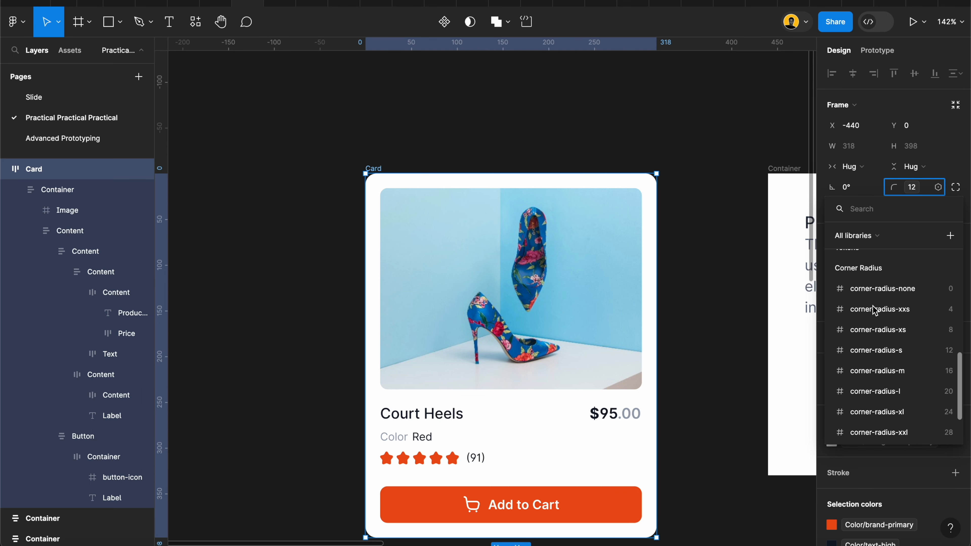
scroll(849, 268, "up", 10)
scroll(854, 325, "down", 8)
scroll(855, 355, "down", 6)
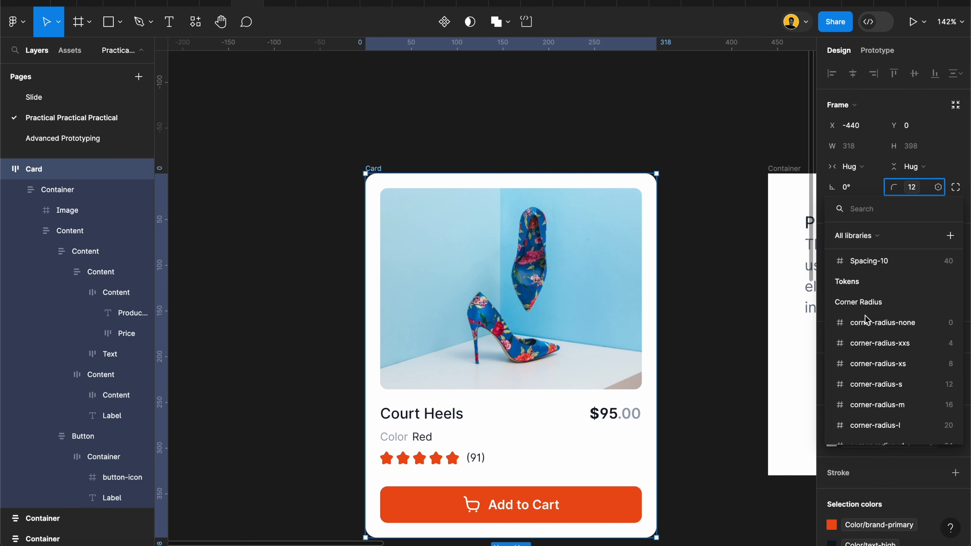
scroll(877, 338, "down", 3)
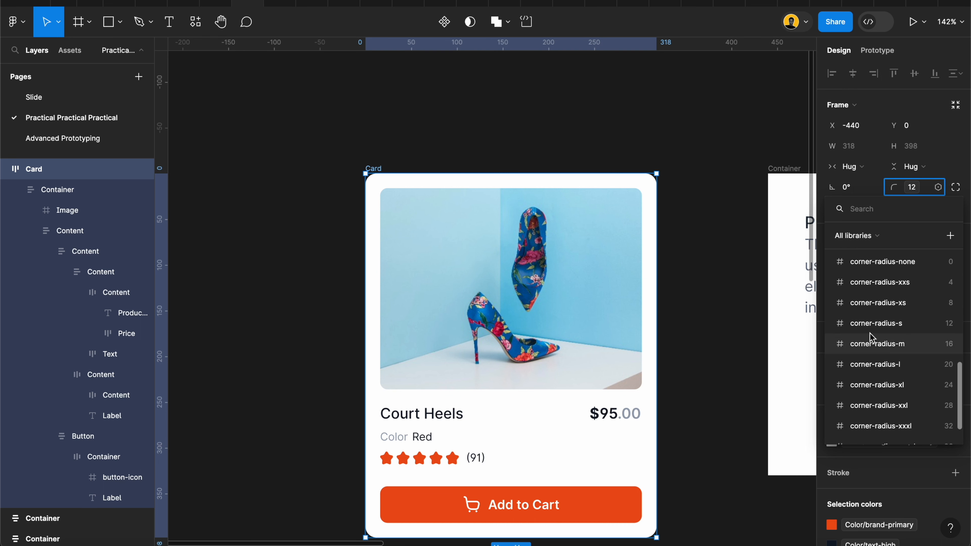
left_click(734, 250)
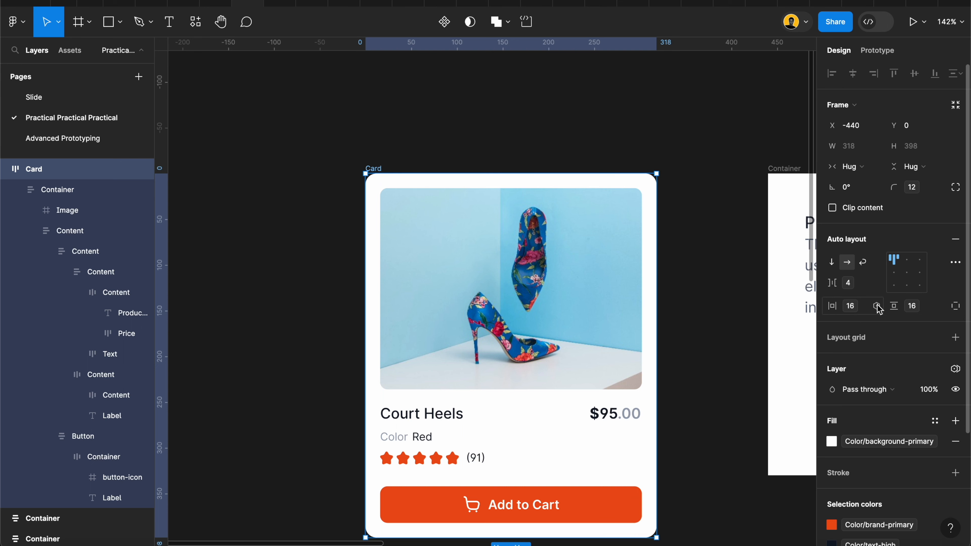
- Review which Tokens variables are offered for the Card frame's horizontal padding
left_click(876, 306)
scroll(873, 461, "down", 3)
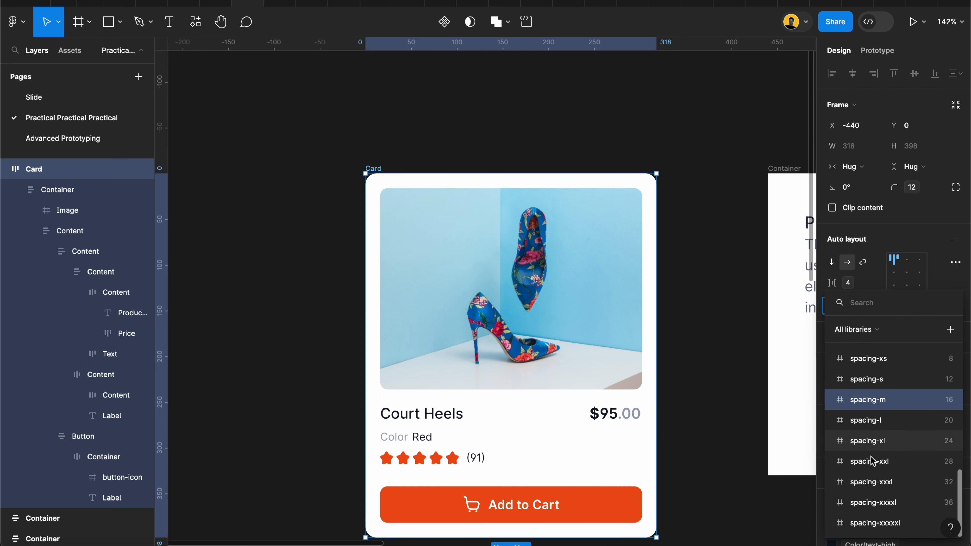
scroll(873, 462, "up", 5)
scroll(874, 463, "down", 5)
scroll(876, 465, "up", 3)
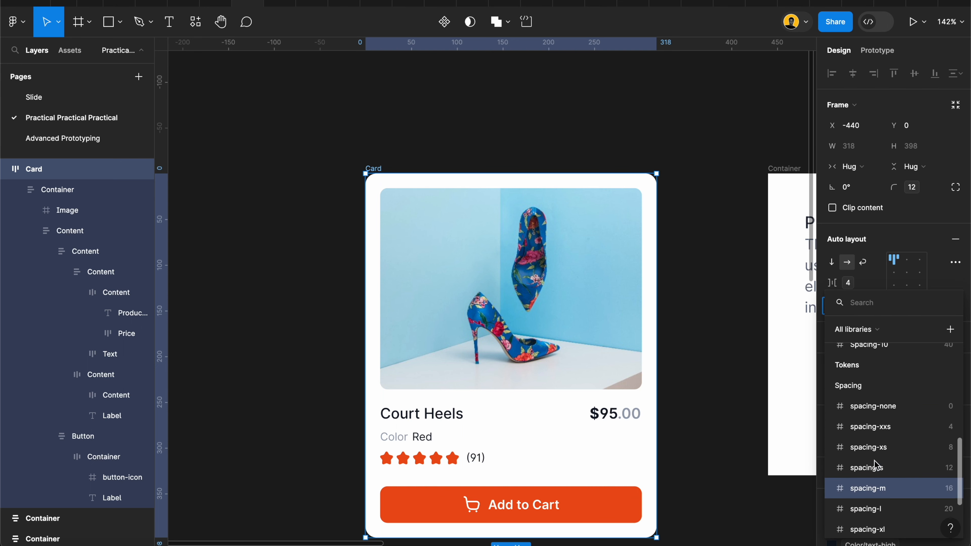
left_click(710, 250)
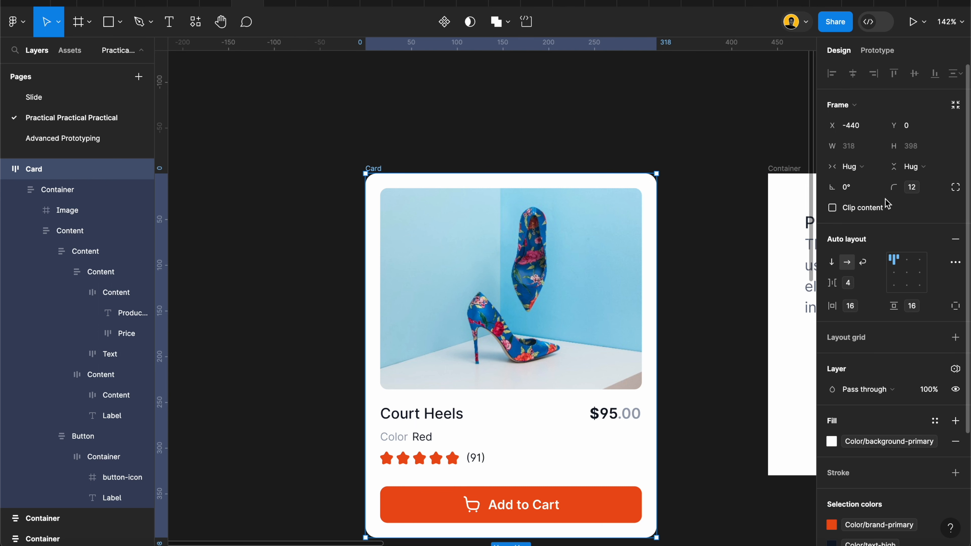
- Apply the corner-radius-xs token to the corner radius of the Container frame inside the Card
scroll(688, 145, "down", 4)
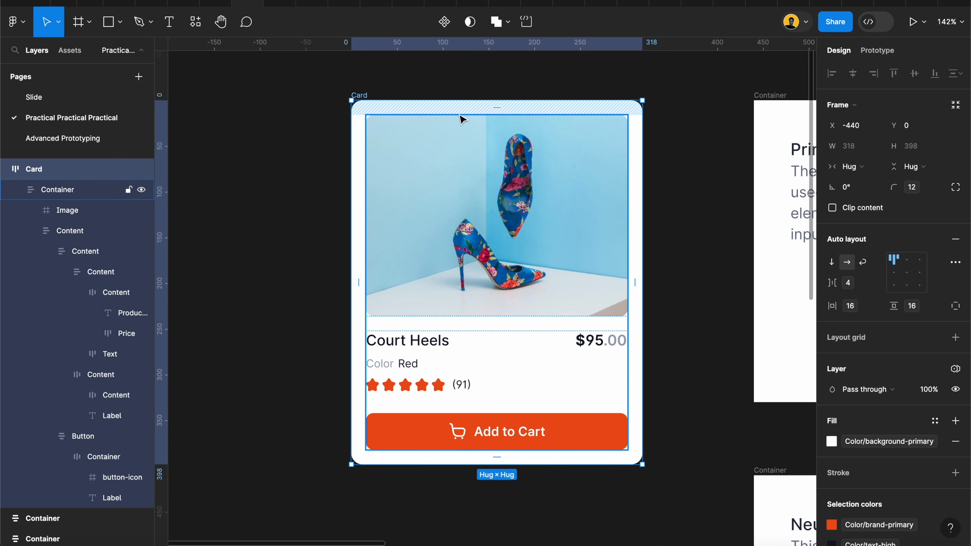
left_click(421, 203)
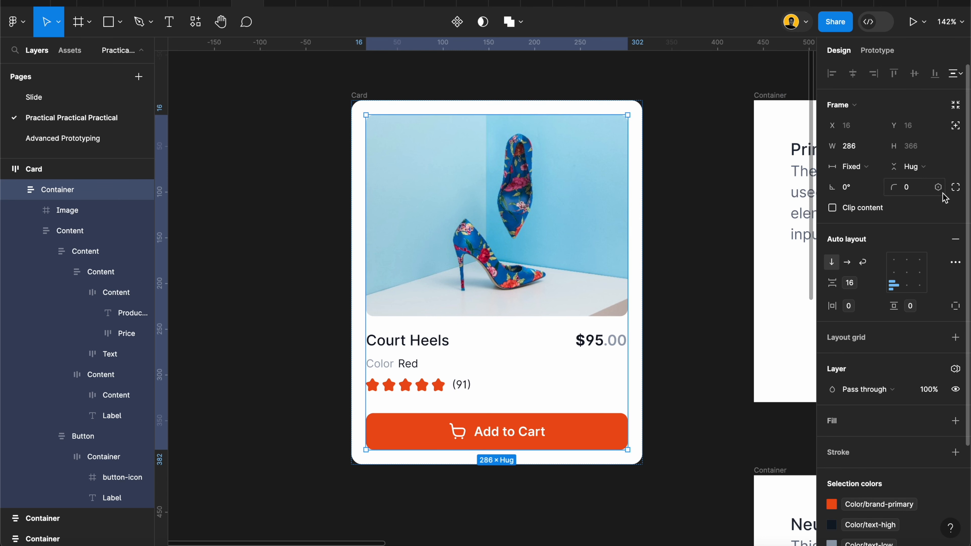
left_click(938, 187)
scroll(882, 326, "down", 5)
scroll(883, 327, "up", 4)
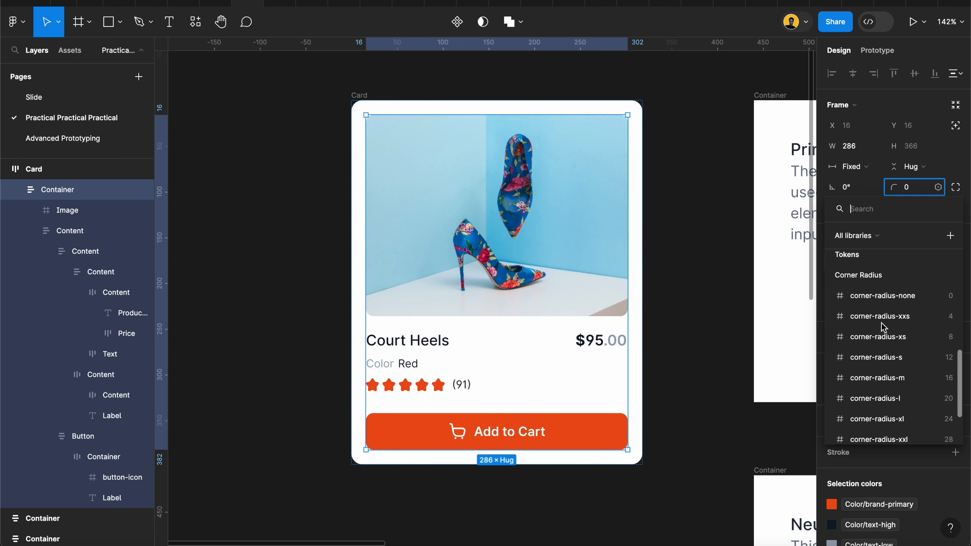
left_click(882, 339)
- Apply the corner-radius-xs token to the Image frame's corner radius
left_click(460, 215)
left_click(938, 187)
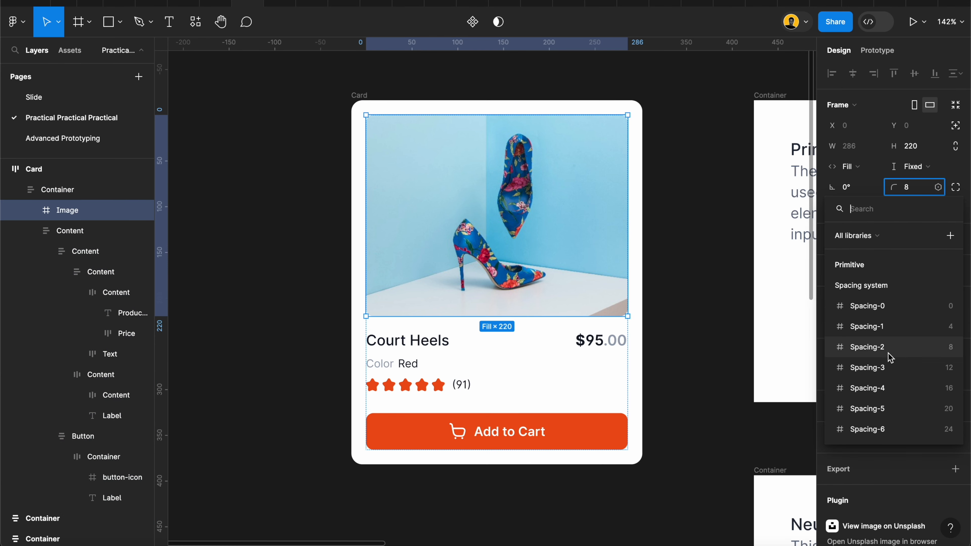
scroll(888, 353, "down", 10)
scroll(888, 354, "up", 2)
scroll(883, 329, "down", 1)
left_click(879, 312)
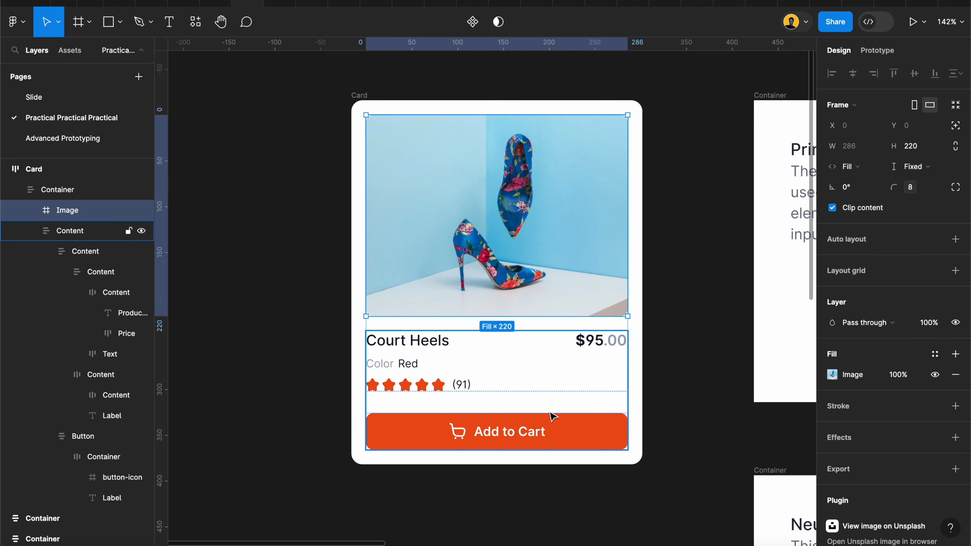
- Apply the corner-radius-xs token to the Add to Cart button's corner radius
left_click(544, 431)
left_click(545, 431)
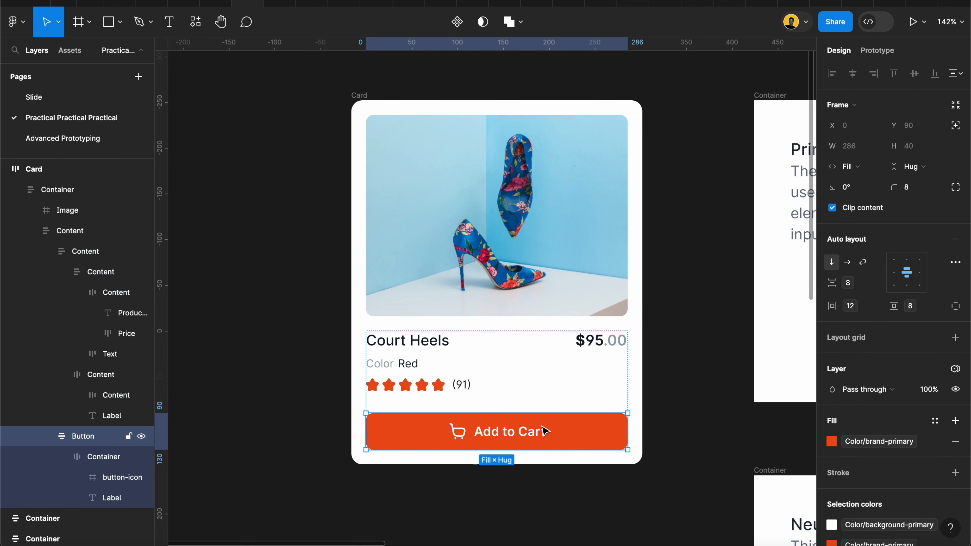
left_click(938, 187)
scroll(888, 364, "down", 10)
scroll(886, 367, "up", 1)
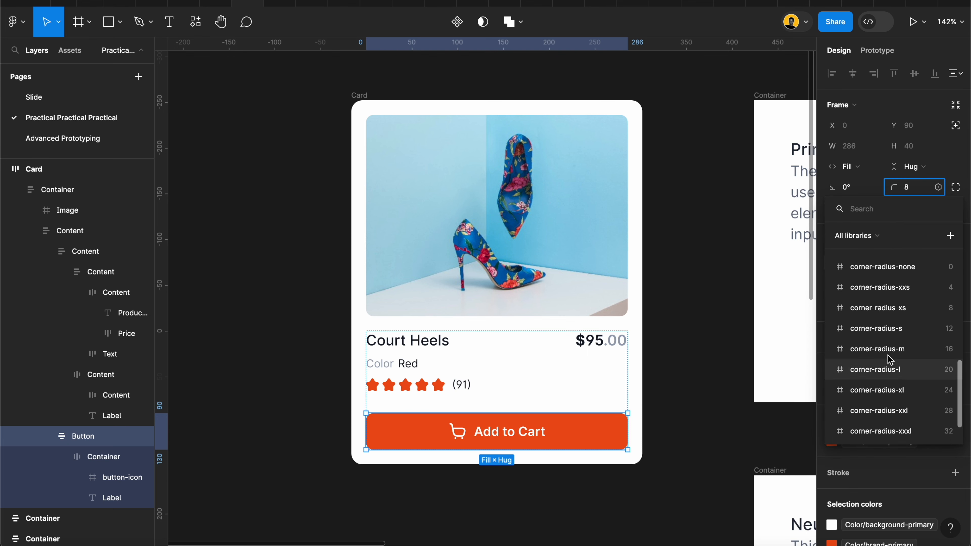
left_click(879, 313)
- Apply the corner-radius-none token to the corner radius of the Content frame holding the product name, price, color and rating
left_click(548, 390)
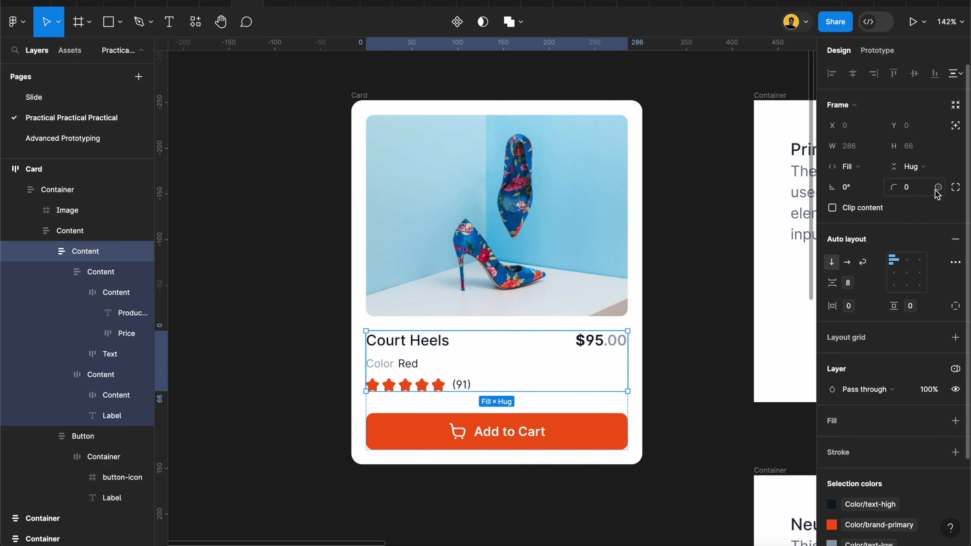
left_click(937, 187)
scroll(925, 344, "down", 10)
scroll(895, 346, "up", 2)
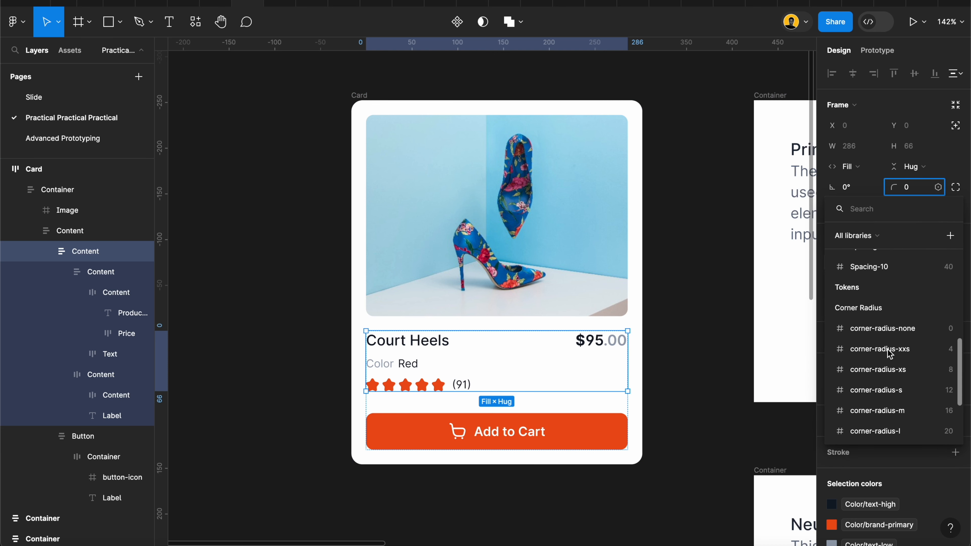
left_click(886, 332)
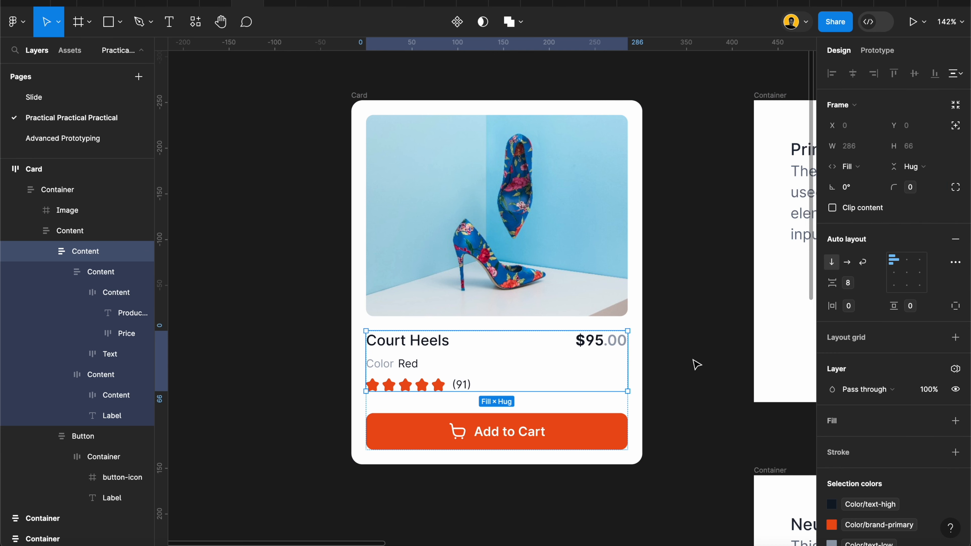
left_click(682, 354)
- Review the variables applied to the Card frame's radius, padding, fill and selection colors, and inspect the finished card
left_click(361, 105)
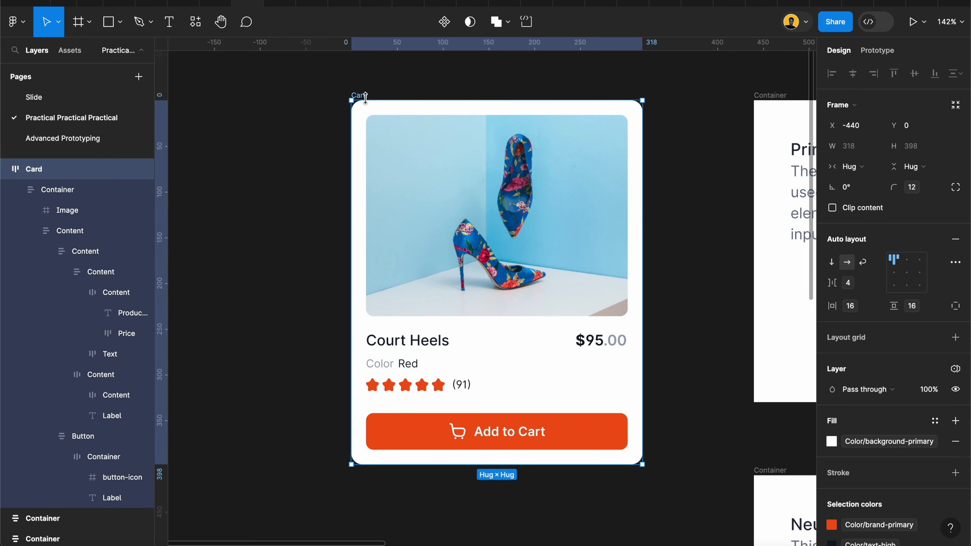
scroll(871, 306, "down", 4)
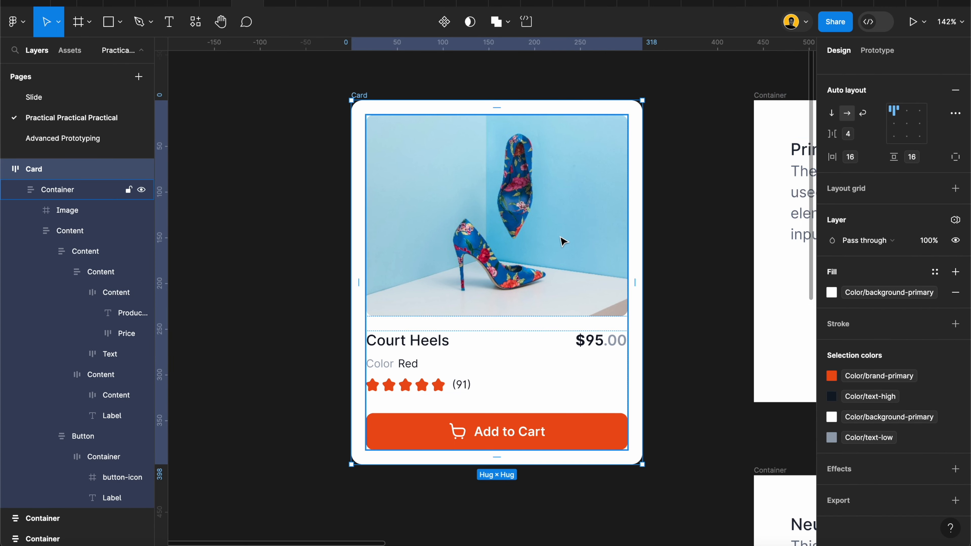
left_click(676, 186)
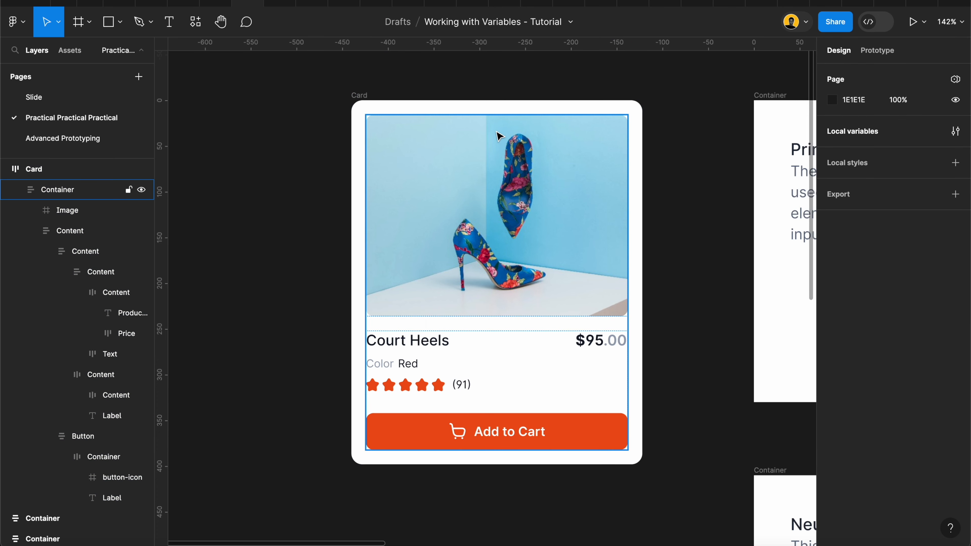
scroll(499, 135, "up", 2)
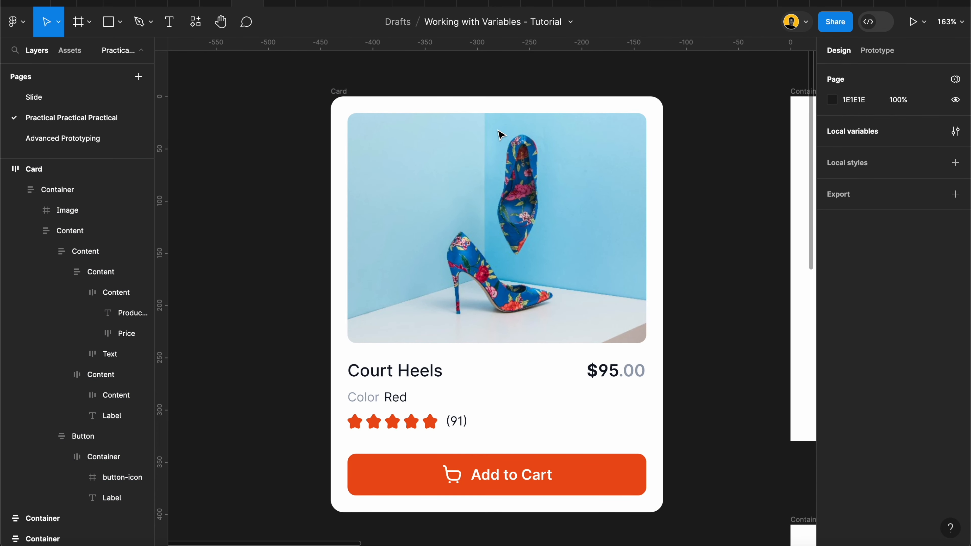
scroll(498, 135, "down", 3)
scroll(499, 135, "up", 3)
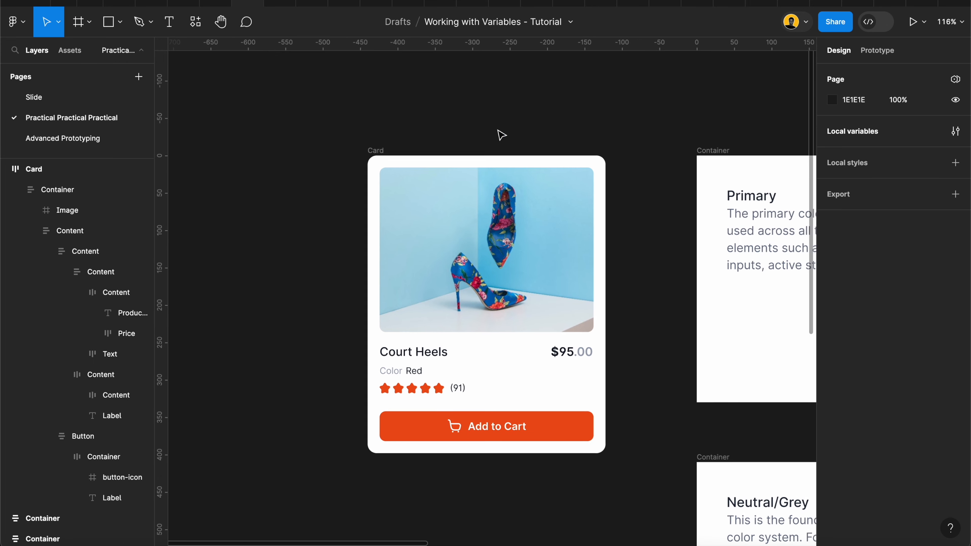